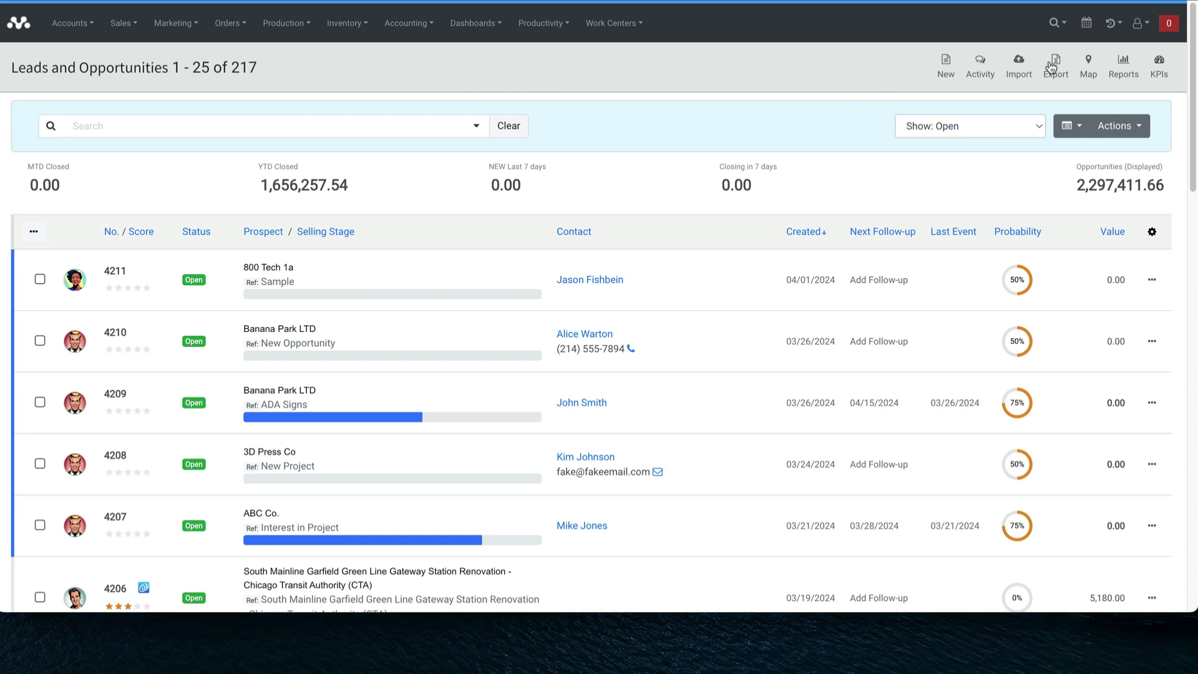
Open the Tax Rate Settings page in the system settings.
{"action": "left_click", "coordinate": [1133, 30]}
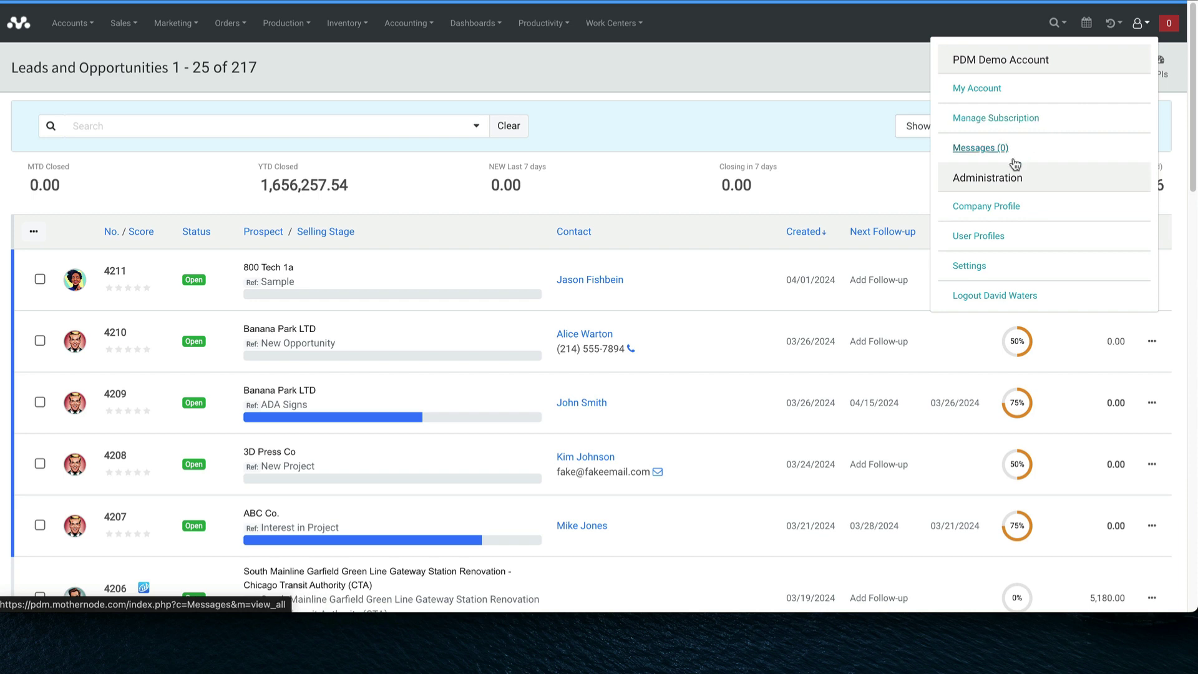
{"action": "left_click", "coordinate": [980, 265]}
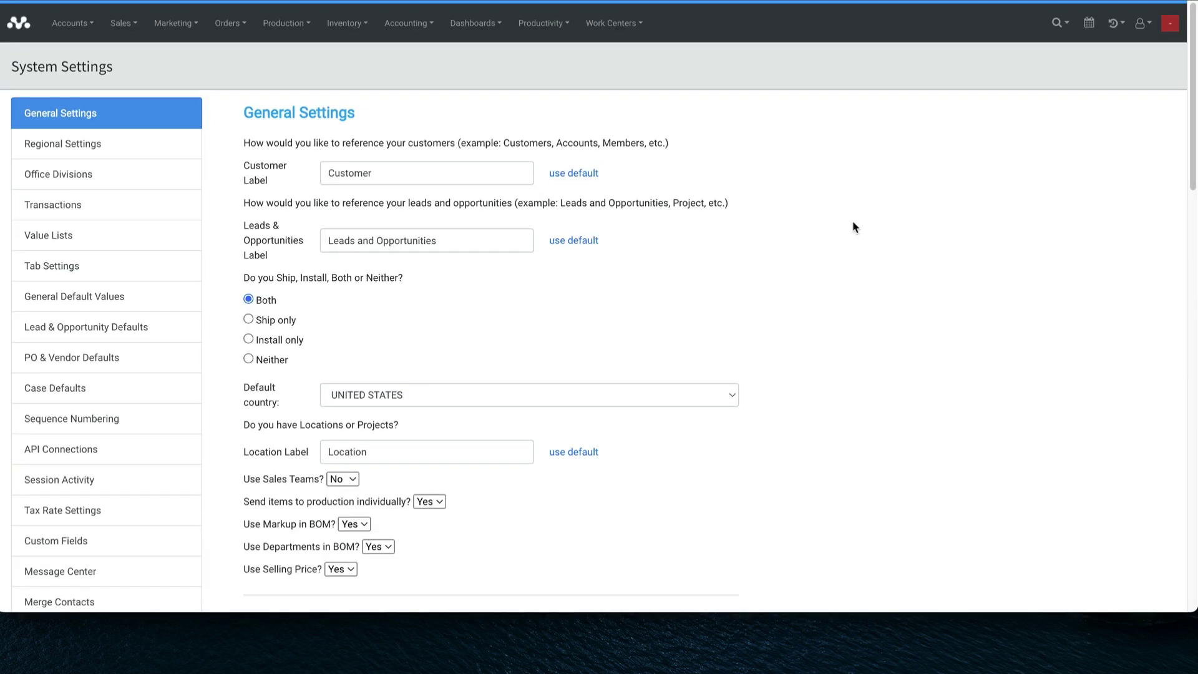
{"action": "left_click", "coordinate": [115, 512]}
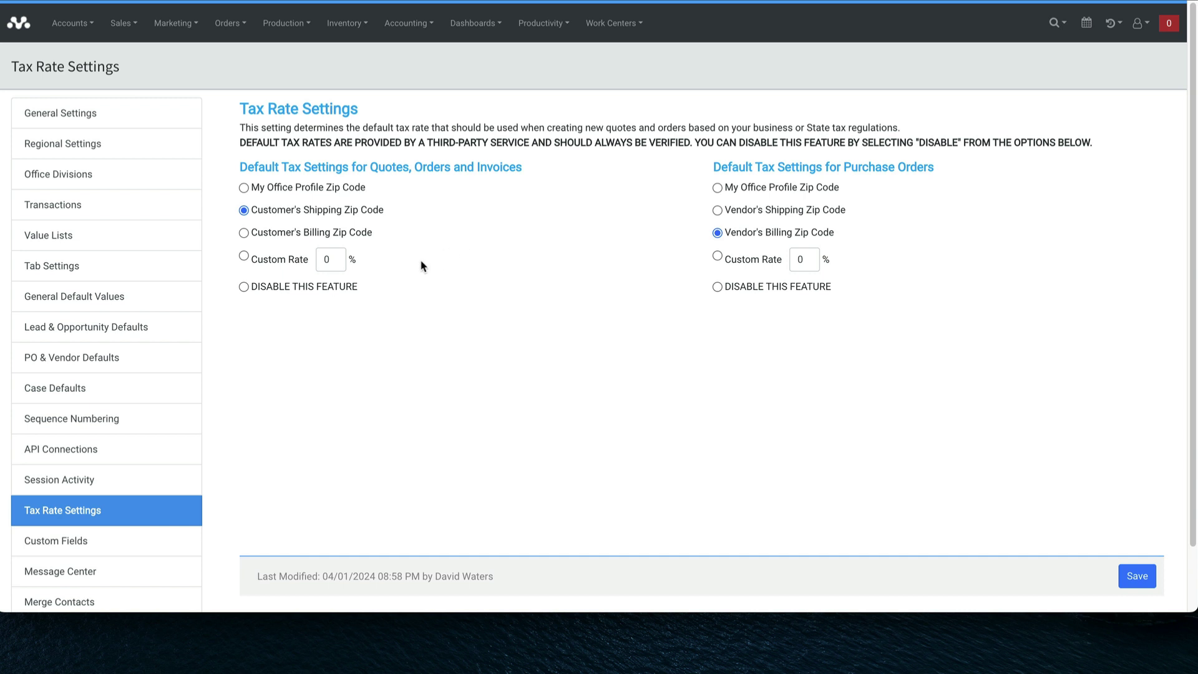
Try disabling both default tax settings and return them to Customer's Shipping Zip Code for quotes and Vendor's Billing Zip Code for purchase orders.
{"action": "left_click", "coordinate": [256, 288]}
{"action": "left_click", "coordinate": [732, 287]}
{"action": "left_click", "coordinate": [273, 214]}
{"action": "left_click", "coordinate": [718, 234]}
Open the distributor customer ABC Co for editing and show its billing and tax rate settings.
{"action": "left_click", "coordinate": [55, 26]}
{"action": "left_click", "coordinate": [69, 83]}
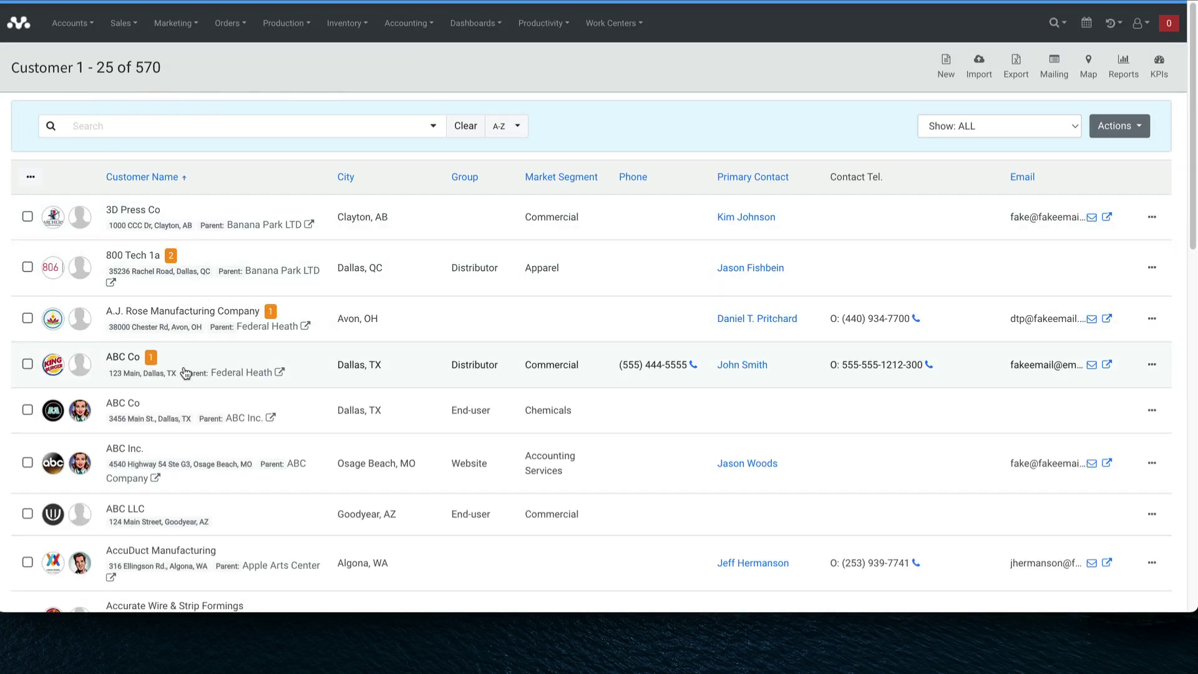
{"action": "left_click", "coordinate": [185, 373]}
{"action": "left_click", "coordinate": [692, 116]}
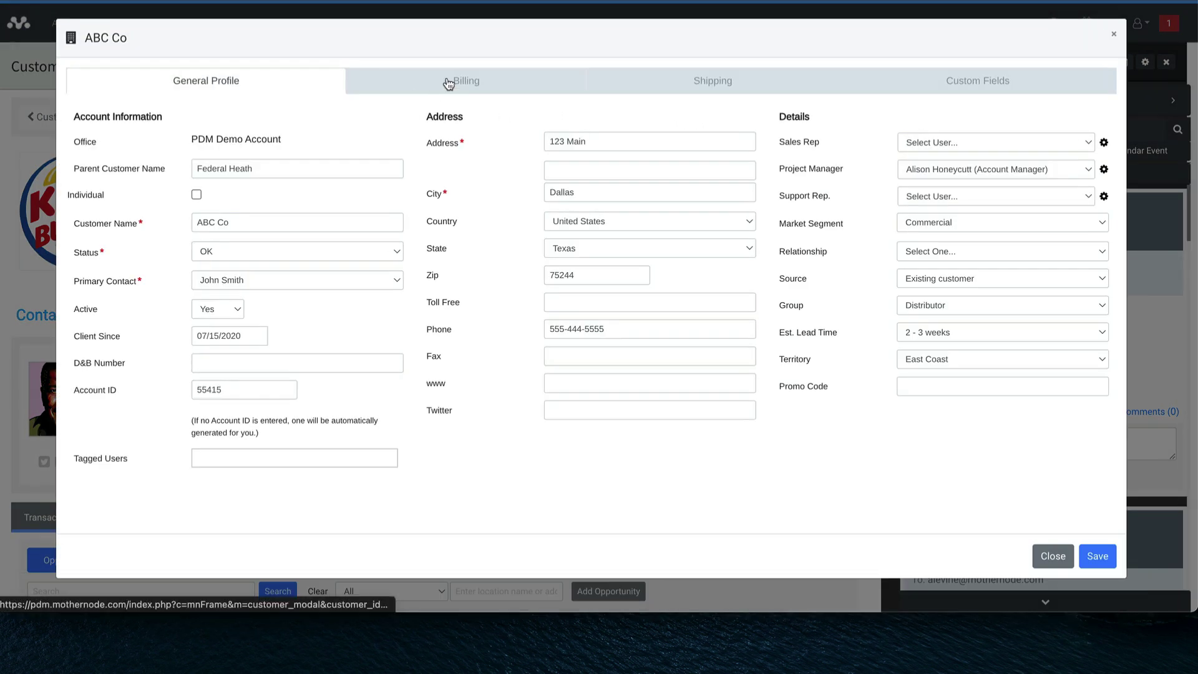
{"action": "left_click", "coordinate": [449, 83]}
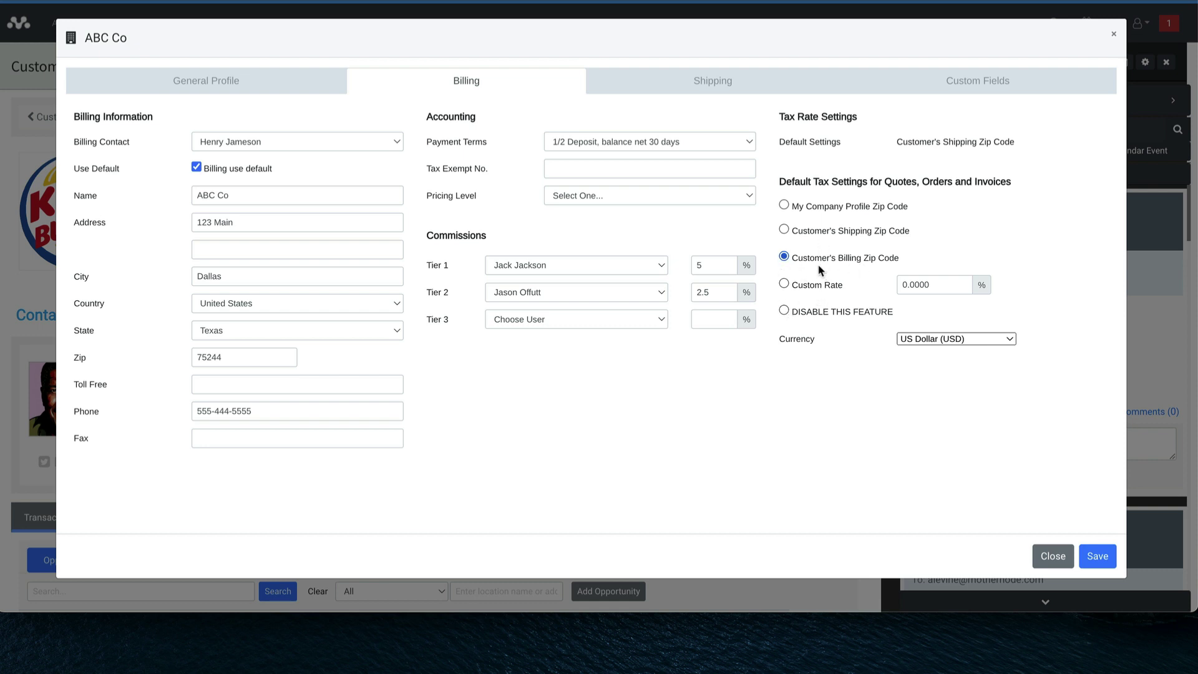
Set ABC Co's default tax source to Customer's Billing Zip Code, save the customer record and close it.
{"action": "left_click", "coordinate": [808, 288]}
{"action": "left_click", "coordinate": [822, 314]}
{"action": "left_click", "coordinate": [806, 261]}
{"action": "left_click", "coordinate": [1097, 555]}
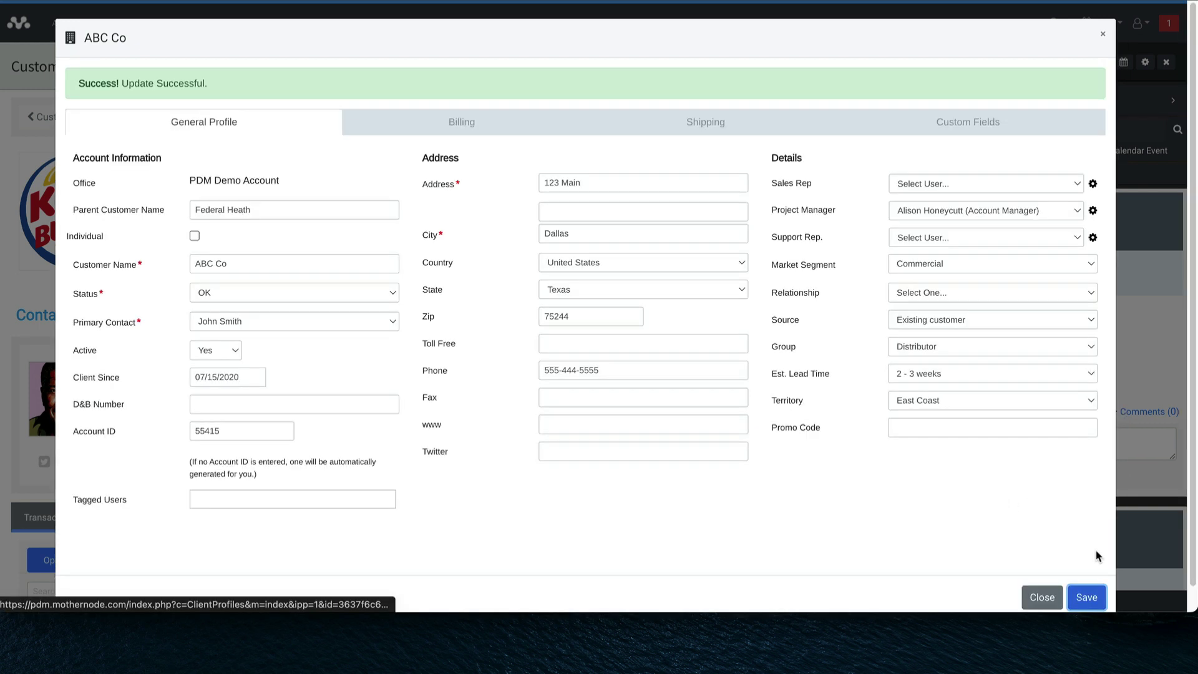
{"action": "left_click", "coordinate": [1102, 34]}
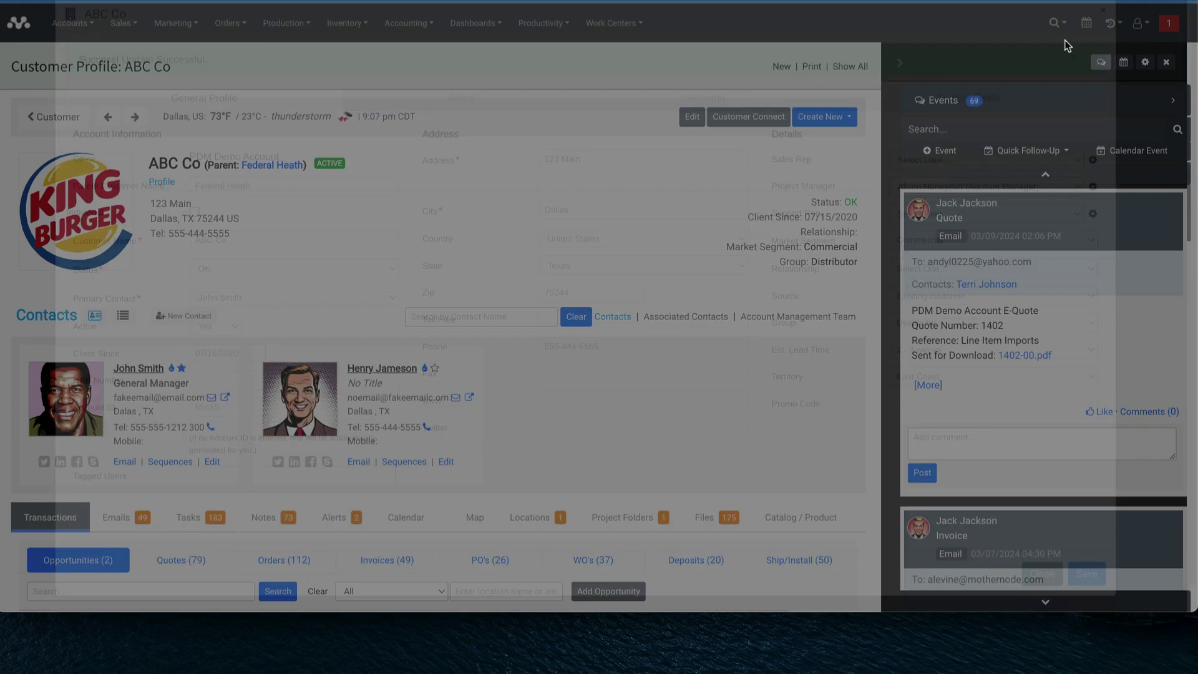
Create a new quote for ABC Co using the default Dallas, TX location.
{"action": "left_click", "coordinate": [828, 120]}
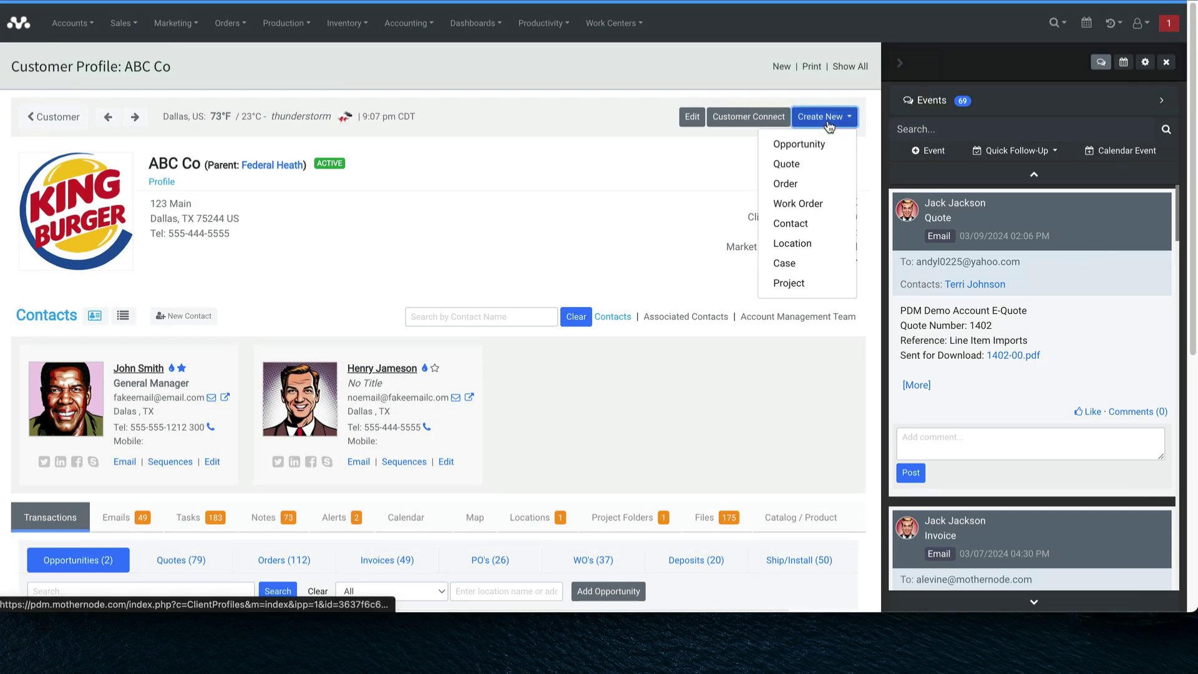
{"action": "left_click", "coordinate": [803, 165]}
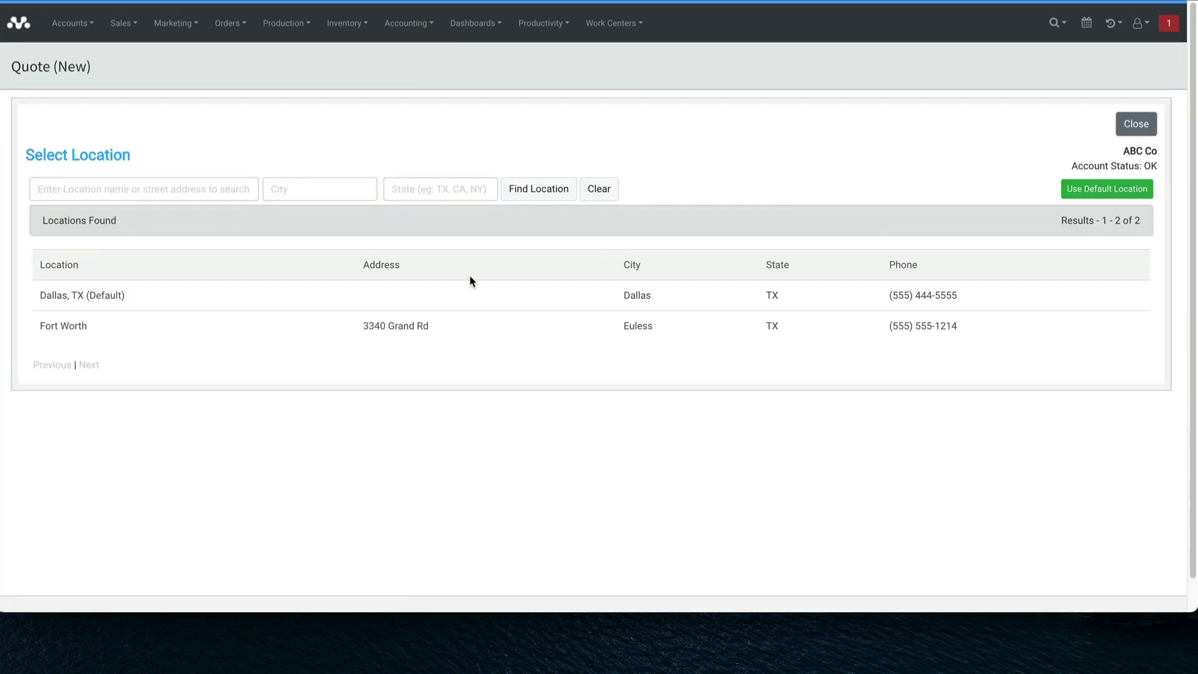
{"action": "left_click", "coordinate": [117, 294]}
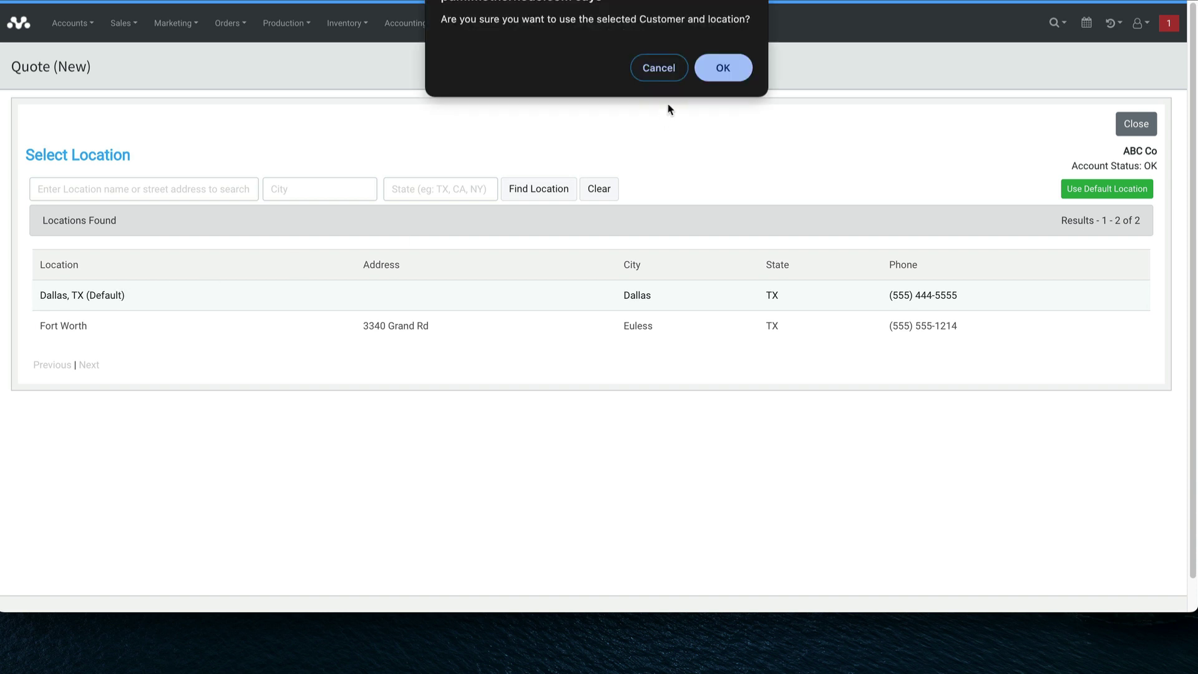
{"action": "left_click", "coordinate": [724, 69]}
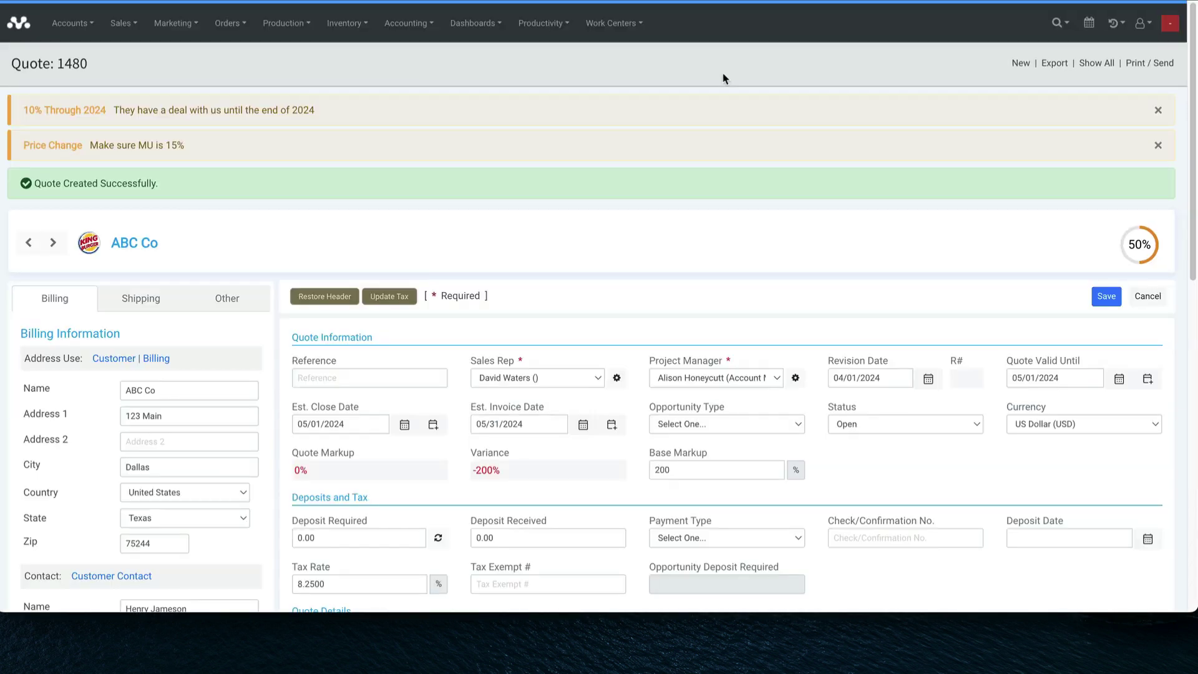
Review the tax rate in the new quote's header and save the quote.
{"action": "scroll", "coordinate": [693, 128], "scroll_direction": "down", "scroll_amount": 3}
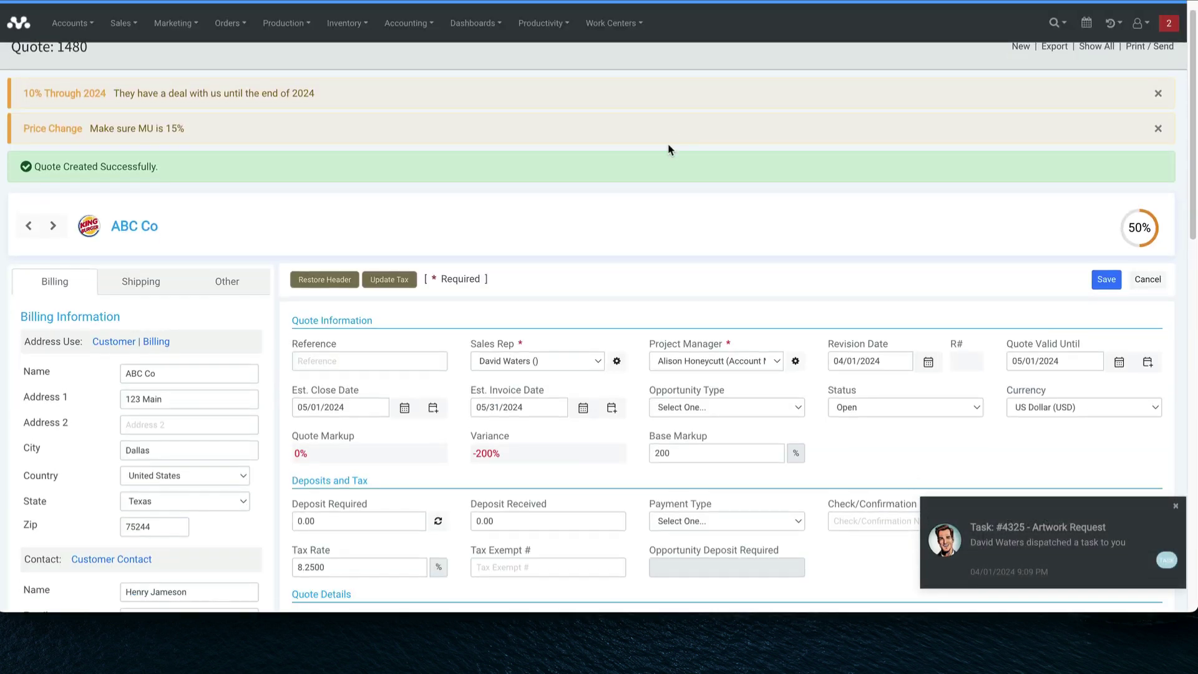
{"action": "scroll", "coordinate": [630, 181], "scroll_direction": "down", "scroll_amount": 4}
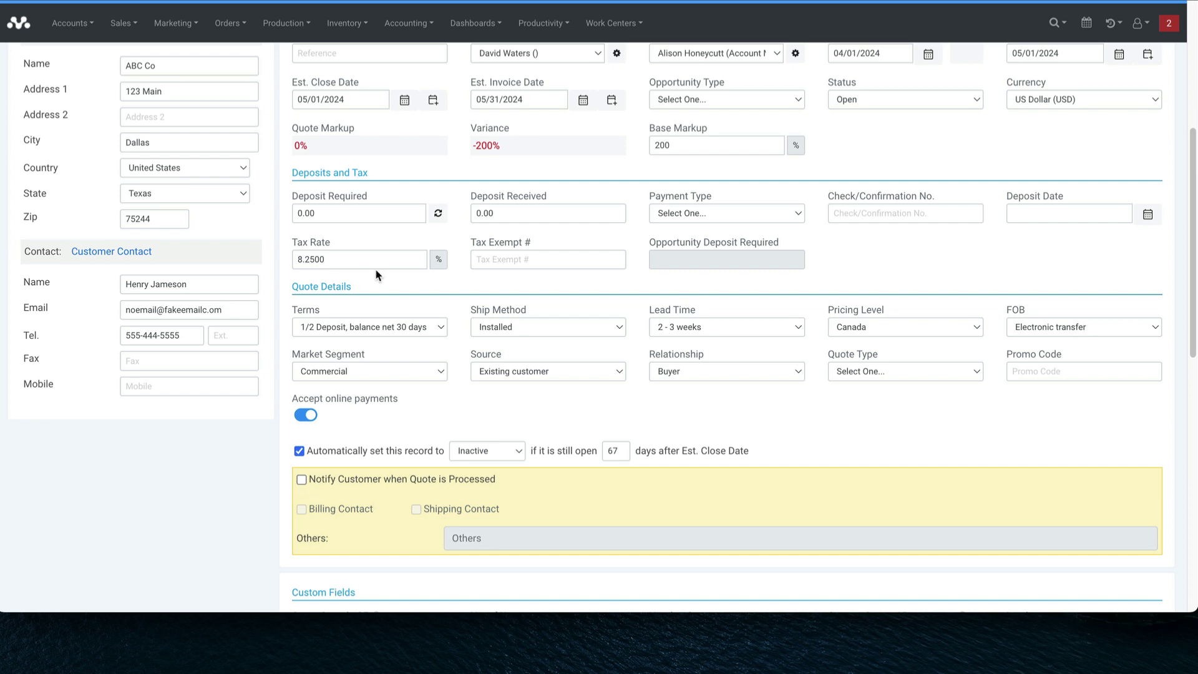
{"action": "scroll", "coordinate": [377, 275], "scroll_direction": "up", "scroll_amount": 4}
{"action": "left_click", "coordinate": [1103, 212]}
{"action": "scroll", "coordinate": [794, 212], "scroll_direction": "down", "scroll_amount": 1}
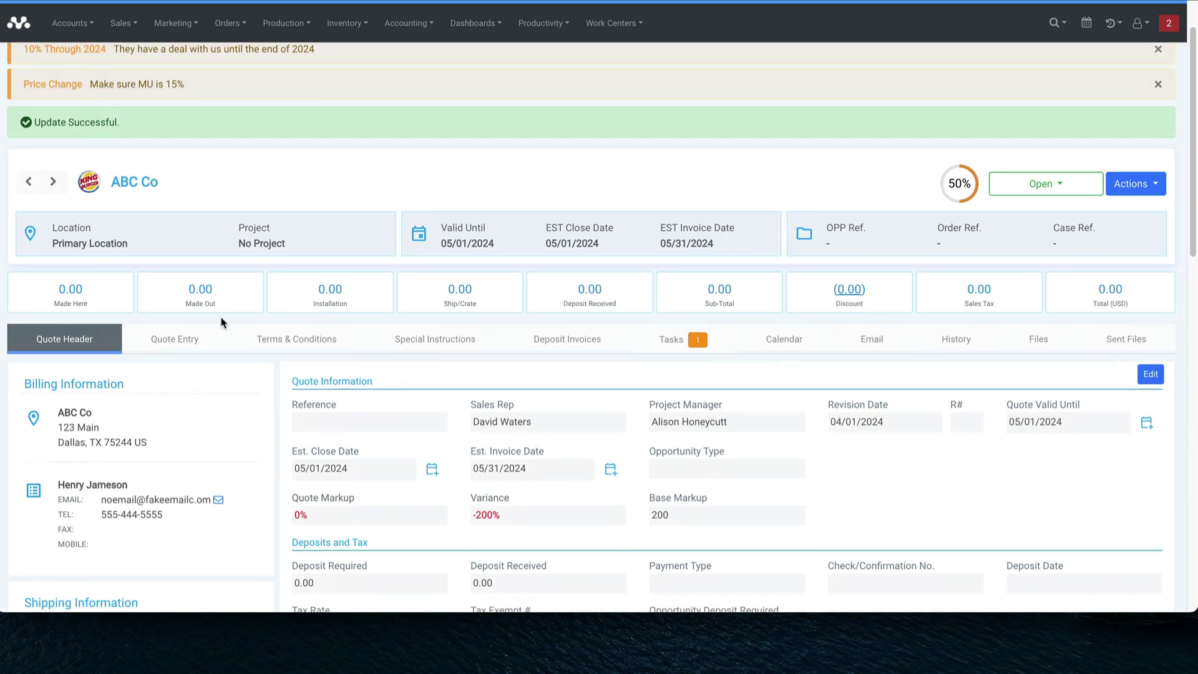
Search the inventory for "oos" and add one AAC | ST 1.0 Room ID sign, code HGIST101, to the quote entries.
{"action": "left_click", "coordinate": [181, 339]}
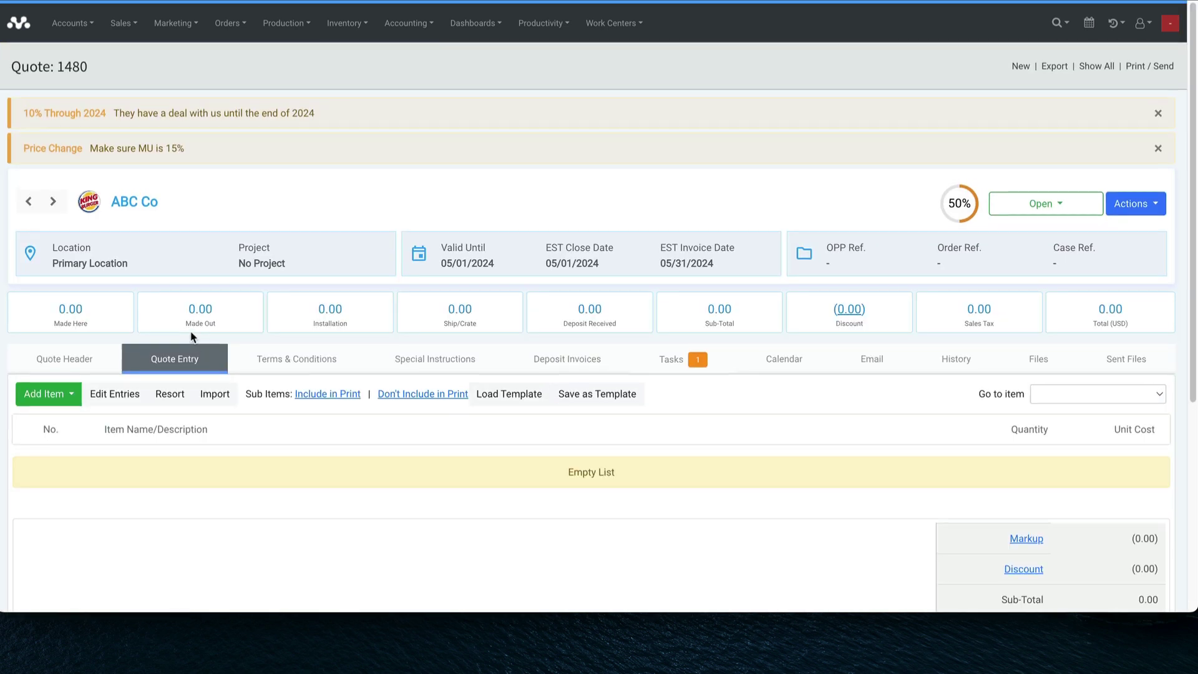
{"action": "left_click", "coordinate": [53, 392]}
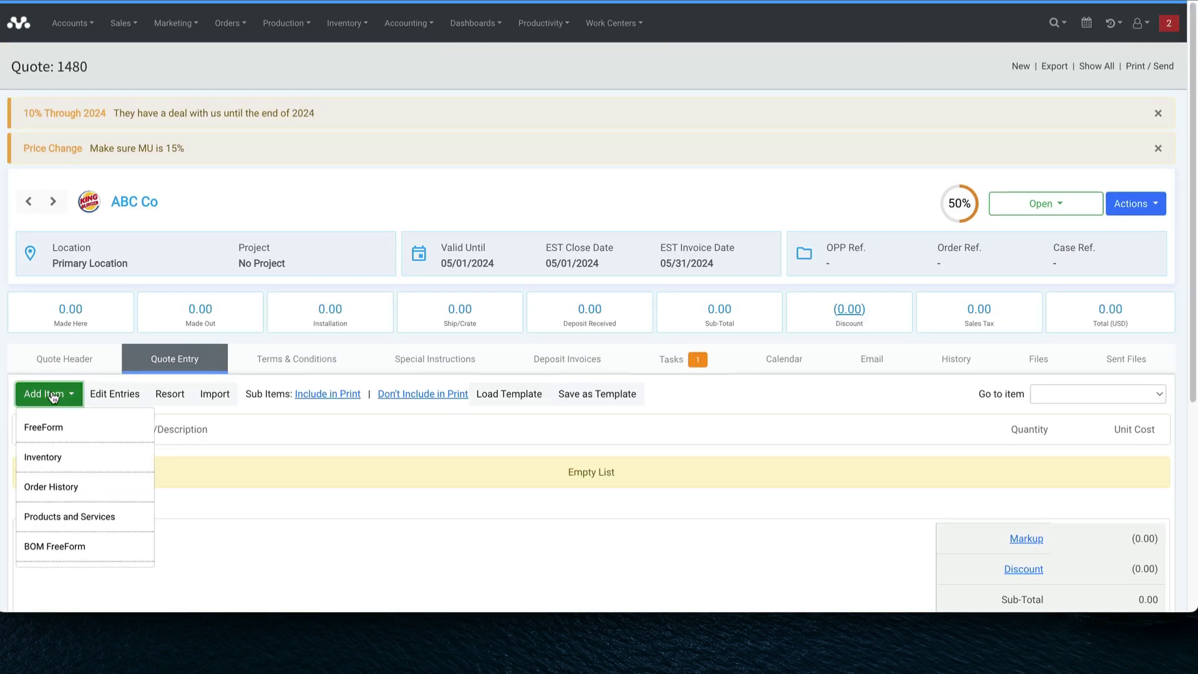
{"action": "left_click", "coordinate": [53, 456]}
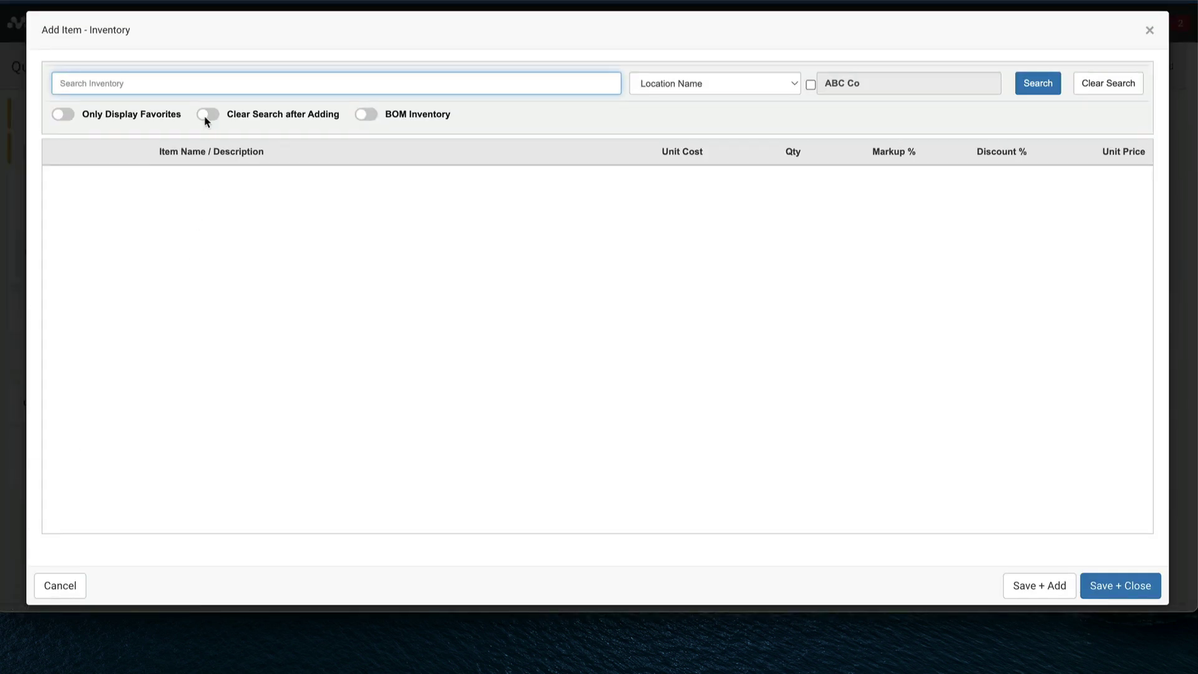
{"action": "type", "text": "oos"}
{"action": "key", "text": "Return"}
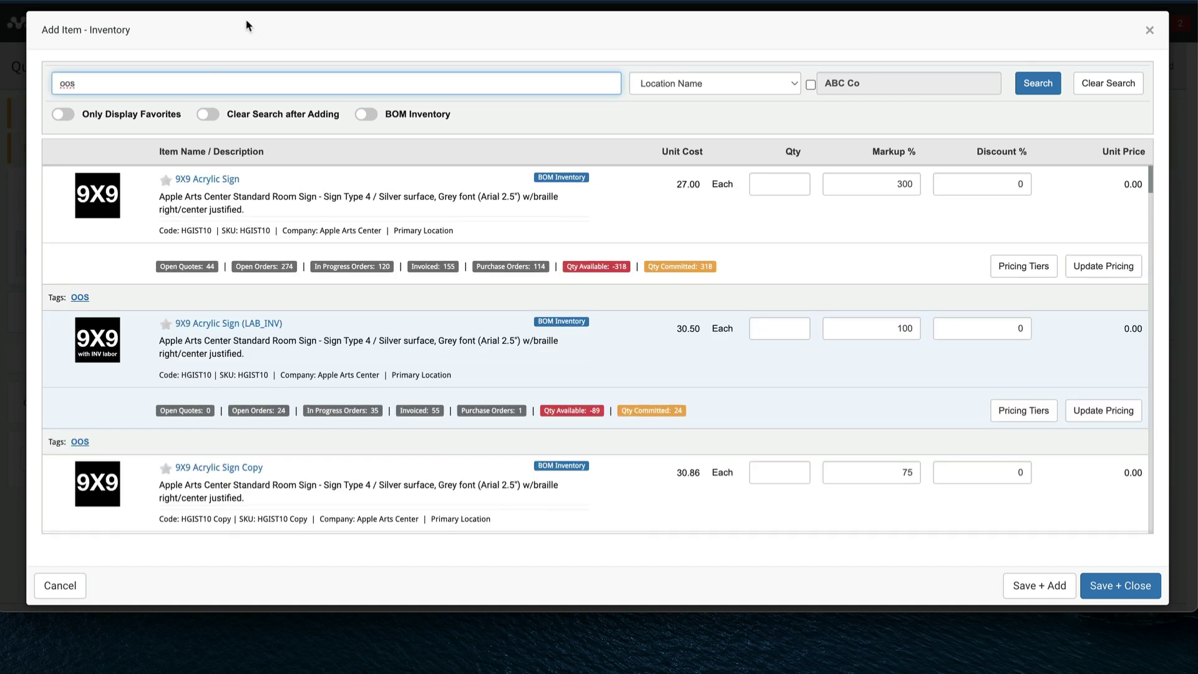
{"action": "scroll", "coordinate": [597, 290], "scroll_direction": "down", "scroll_amount": 12}
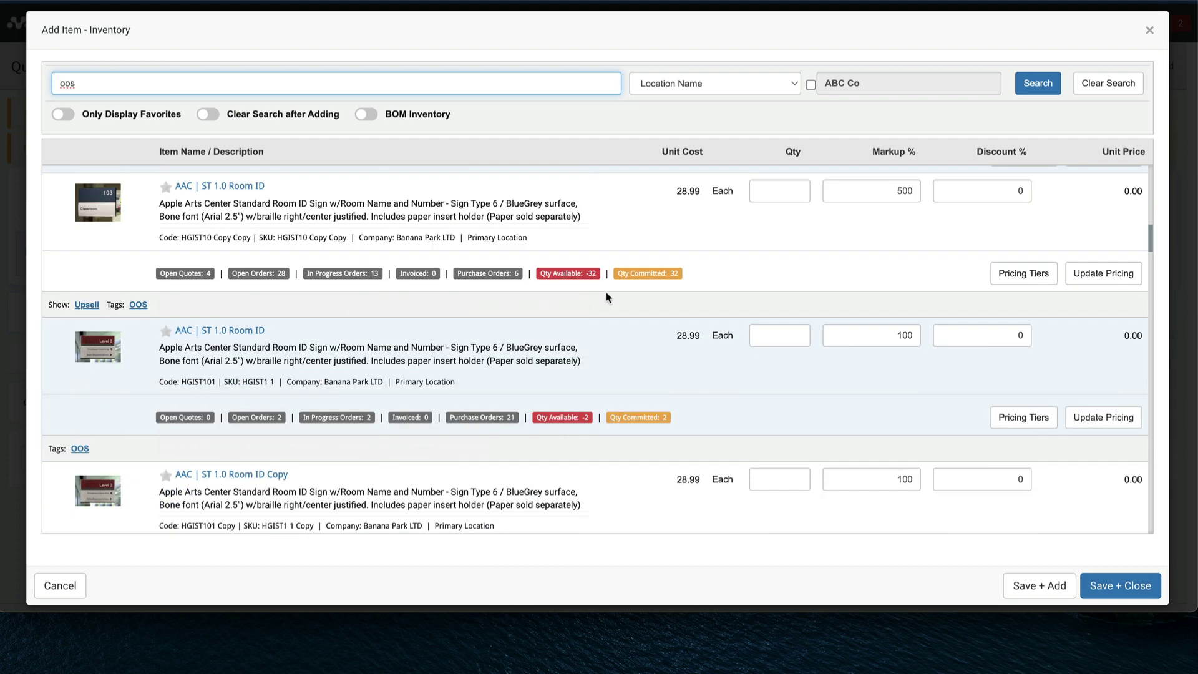
{"action": "left_click", "coordinate": [782, 338]}
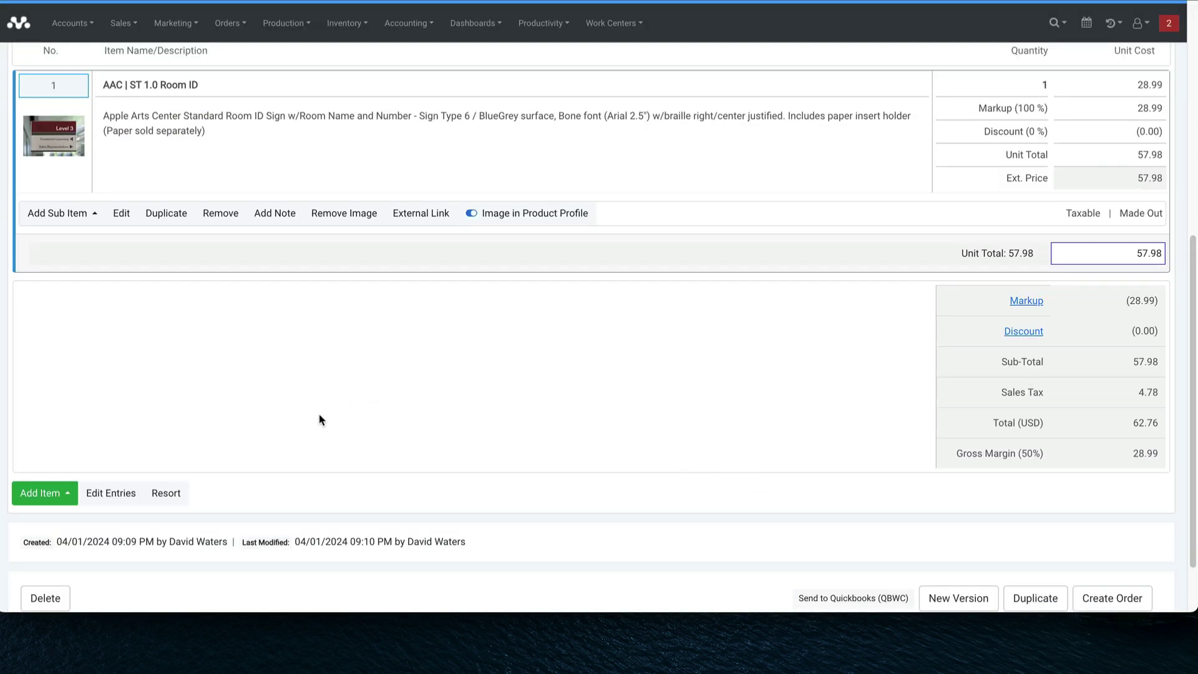
Try the Non-Taxable option on the AAC | ST 1.0 Room ID item, switch it back to Taxable and save the item.
{"action": "scroll", "coordinate": [319, 419], "scroll_direction": "up", "scroll_amount": 1}
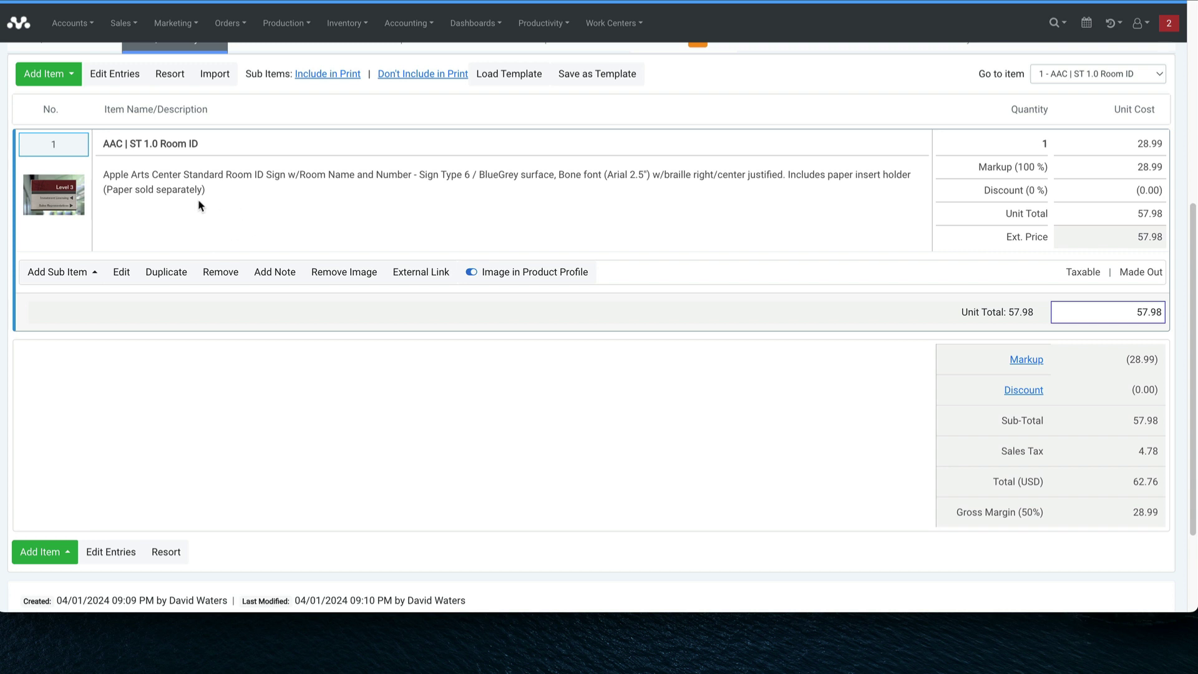
{"action": "left_click", "coordinate": [1069, 282]}
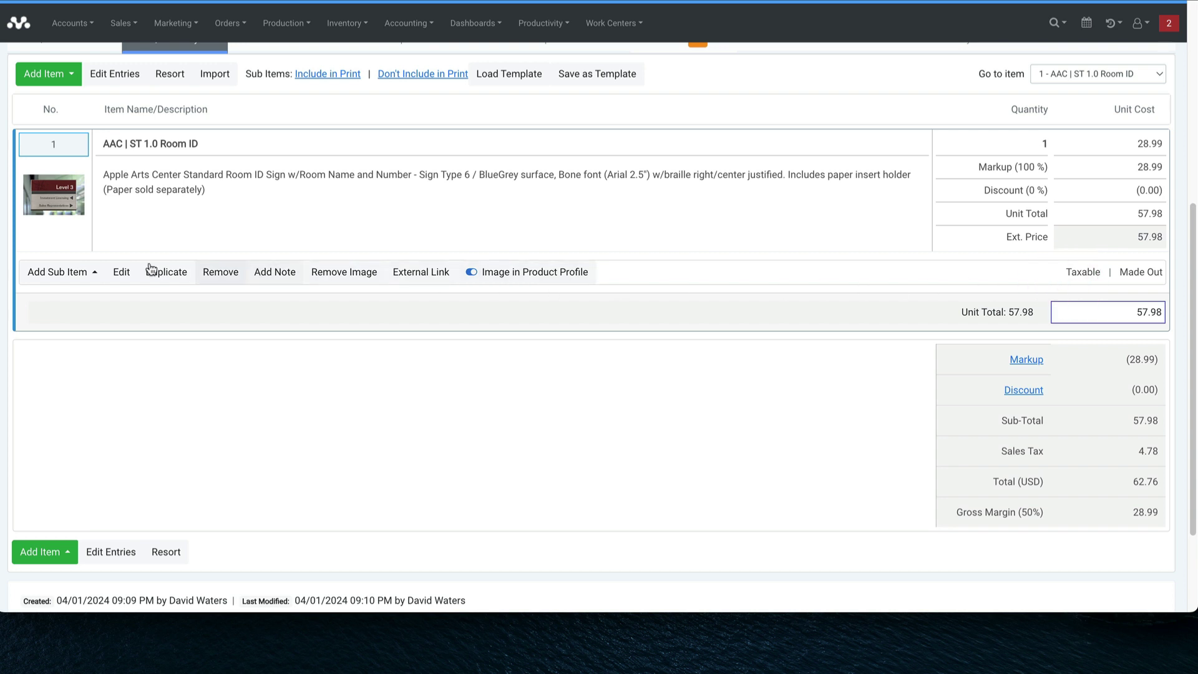
{"action": "left_click", "coordinate": [118, 271]}
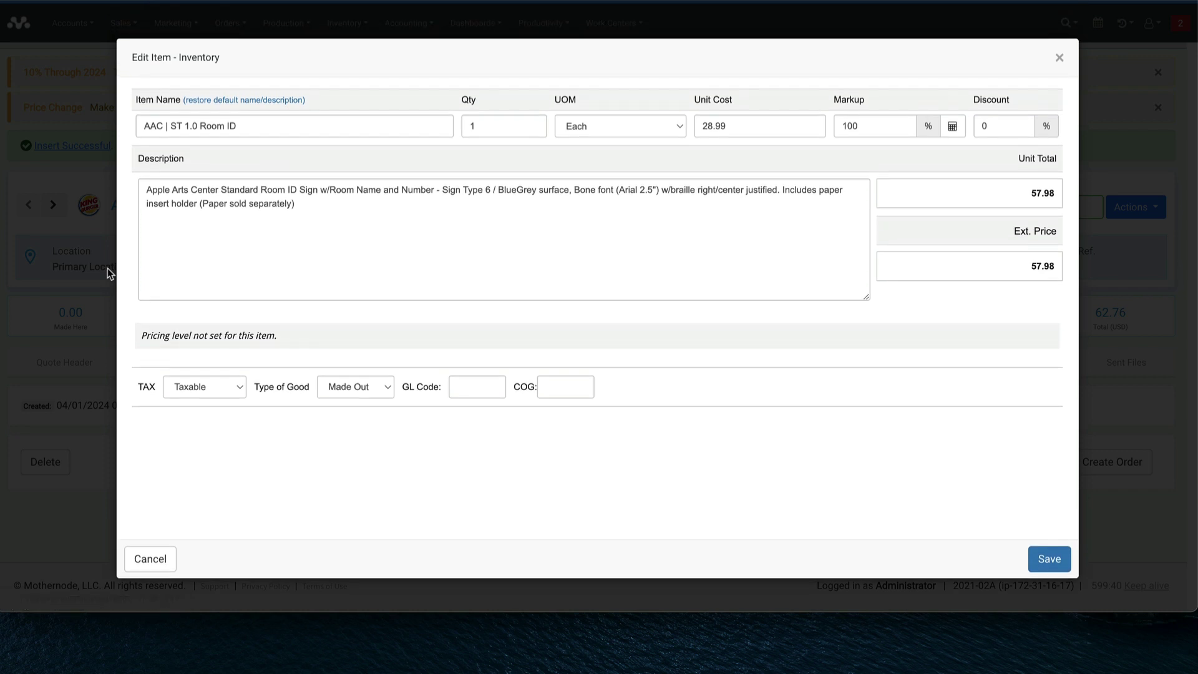
{"action": "left_click", "coordinate": [223, 386]}
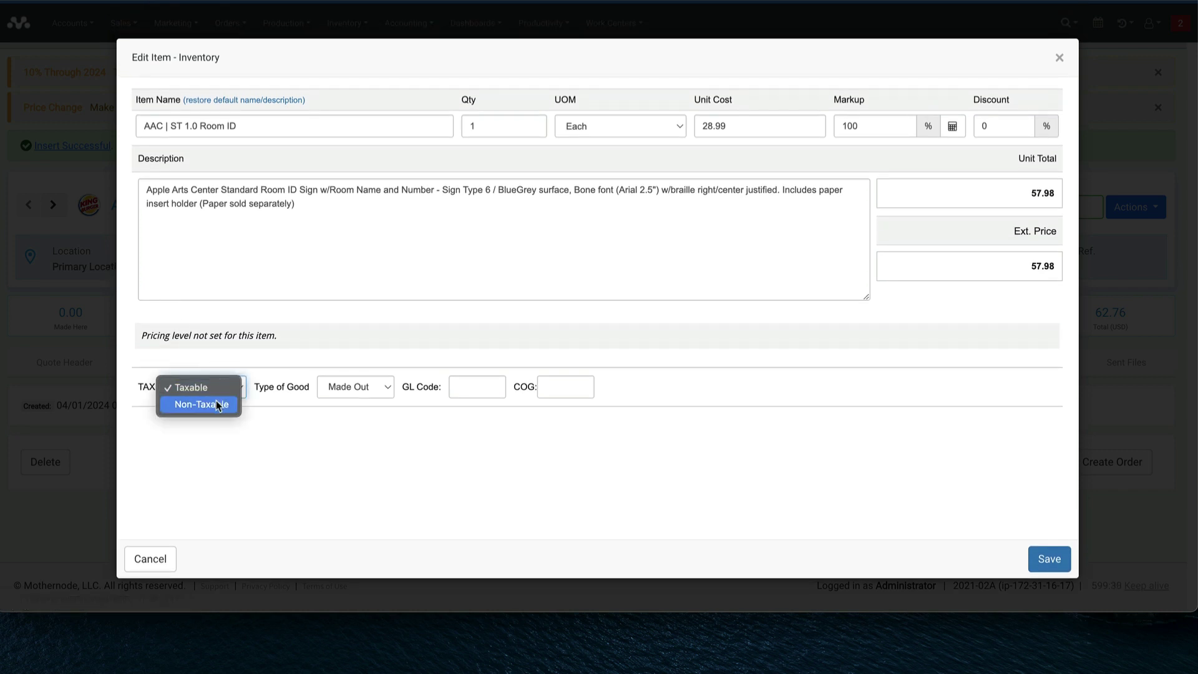
{"action": "left_click", "coordinate": [216, 399]}
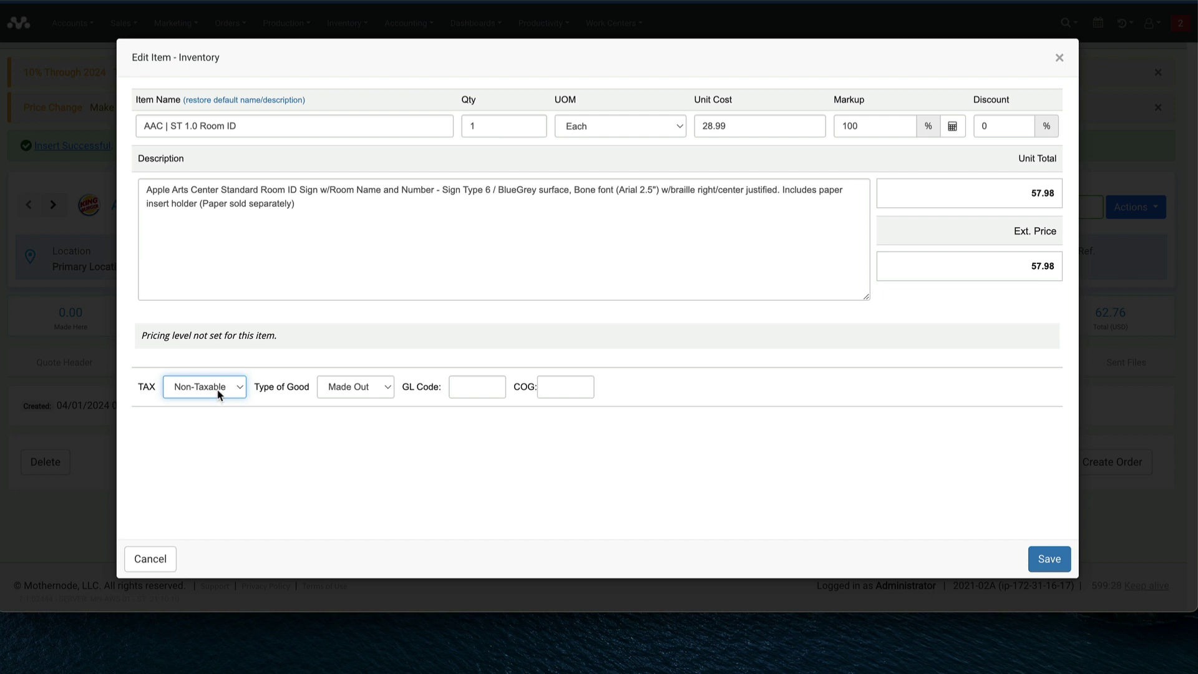
{"action": "left_click", "coordinate": [219, 393]}
{"action": "left_click", "coordinate": [219, 369]}
{"action": "left_click", "coordinate": [1044, 562]}
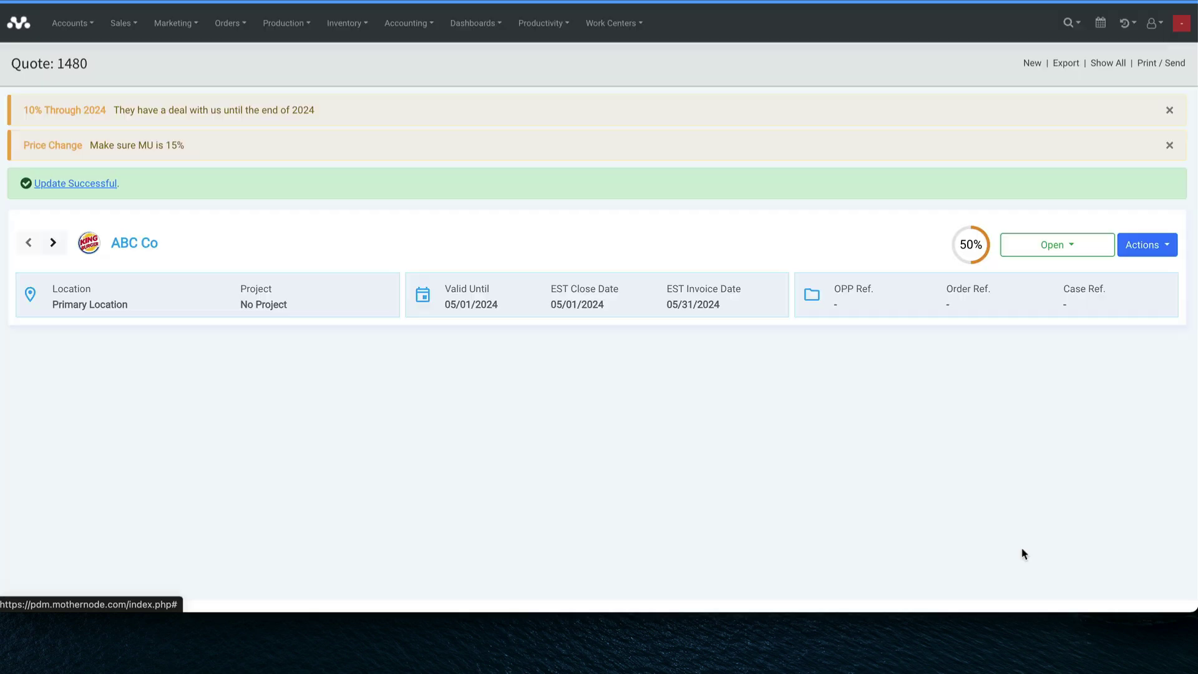
Dismiss the Price Change and 10% Through 2024 alerts on the quote and check its sales tax and total.
{"action": "scroll", "coordinate": [792, 487], "scroll_direction": "up", "scroll_amount": 7}
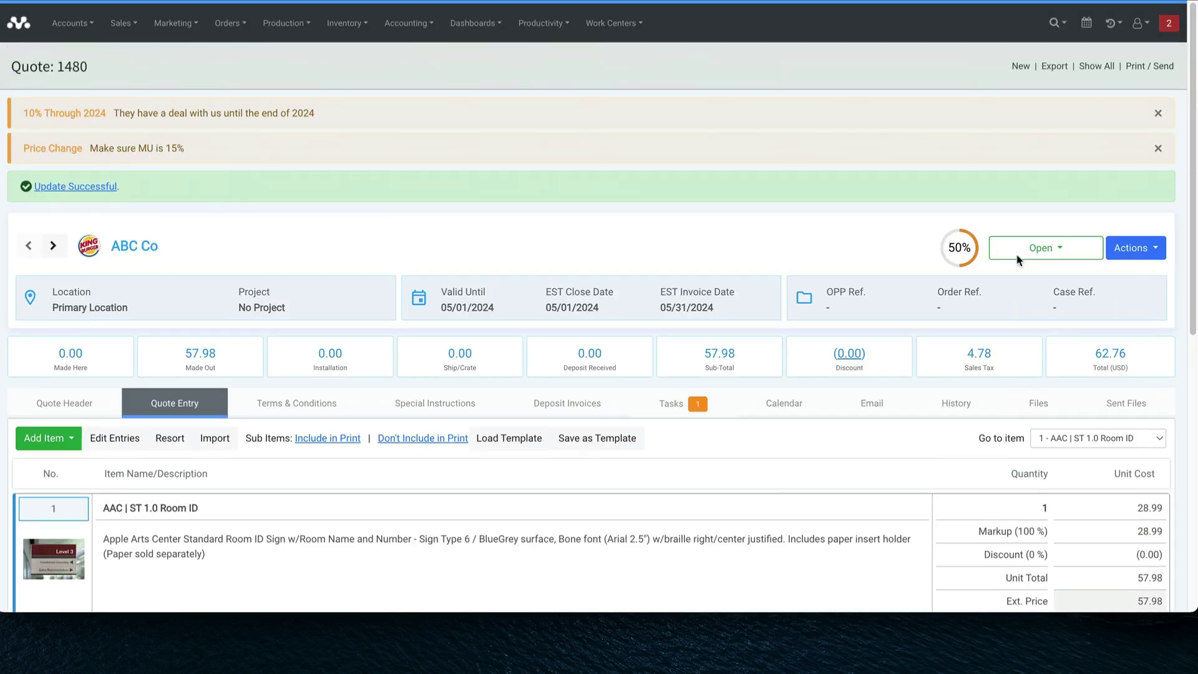
{"action": "left_click", "coordinate": [1158, 149]}
{"action": "left_click", "coordinate": [1159, 115]}
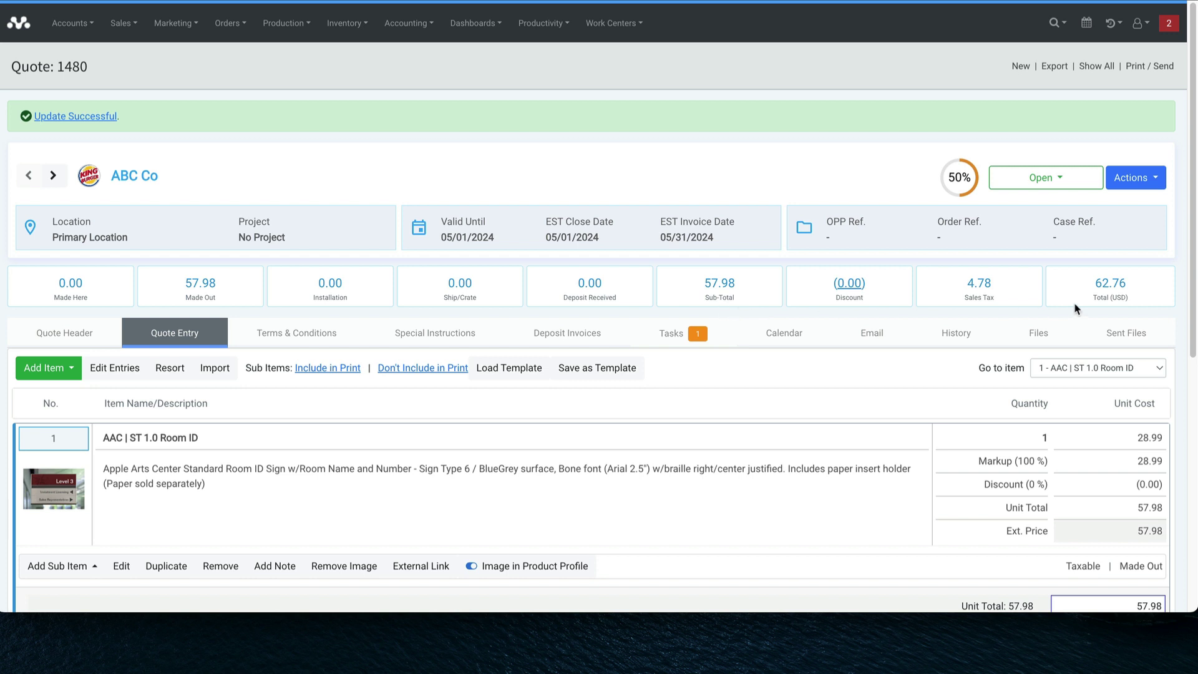
{"action": "left_click", "coordinate": [1108, 310]}
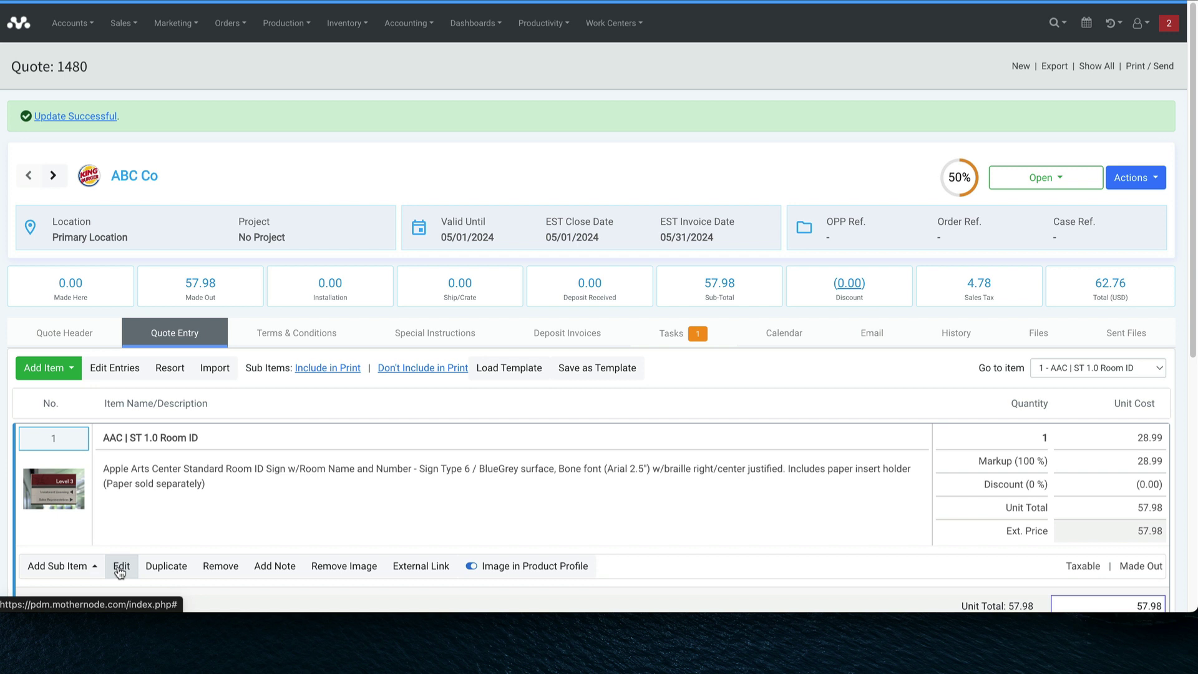
Change the AAC | ST 1.0 Room ID item to Non-Taxable, save it and check the quote totals.
{"action": "left_click", "coordinate": [120, 569]}
{"action": "left_click", "coordinate": [200, 387]}
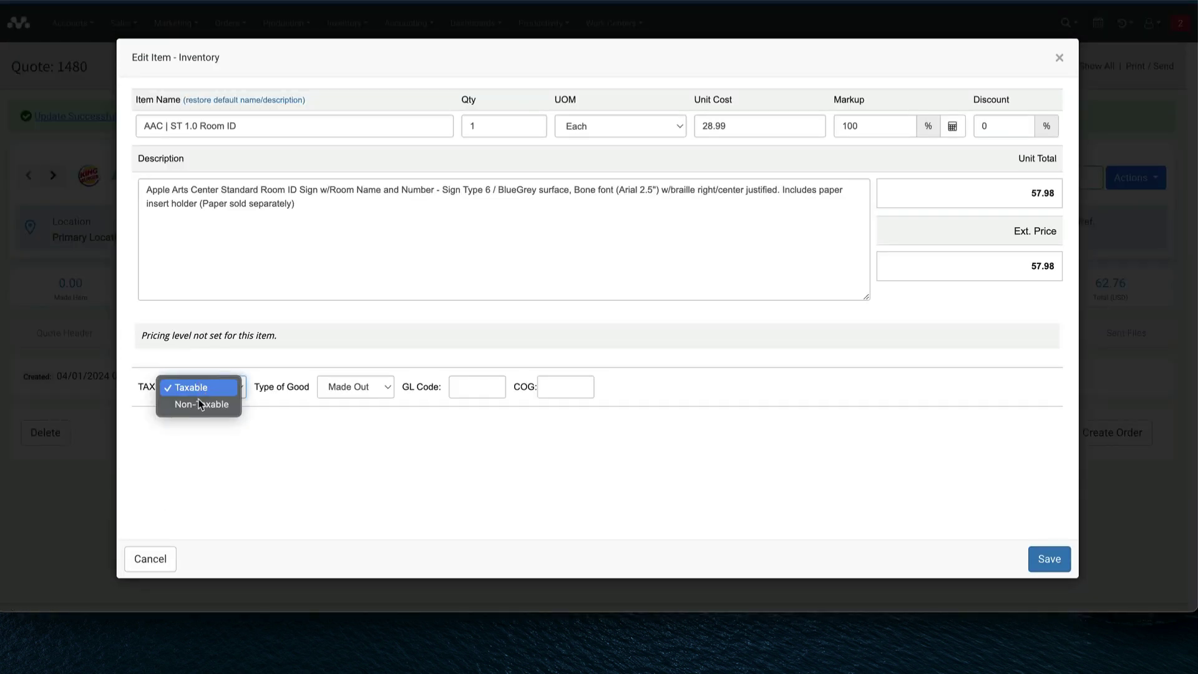
{"action": "left_click", "coordinate": [210, 405]}
{"action": "left_click", "coordinate": [1050, 558]}
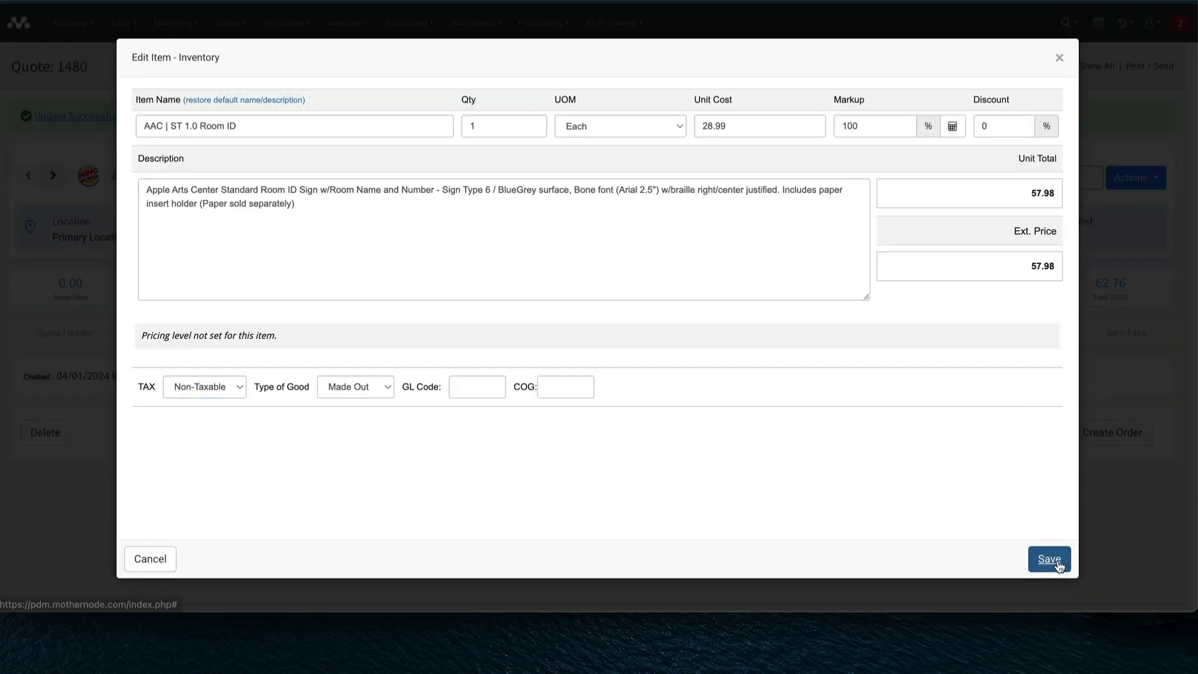
{"action": "scroll", "coordinate": [1040, 478], "scroll_direction": "down", "scroll_amount": 5}
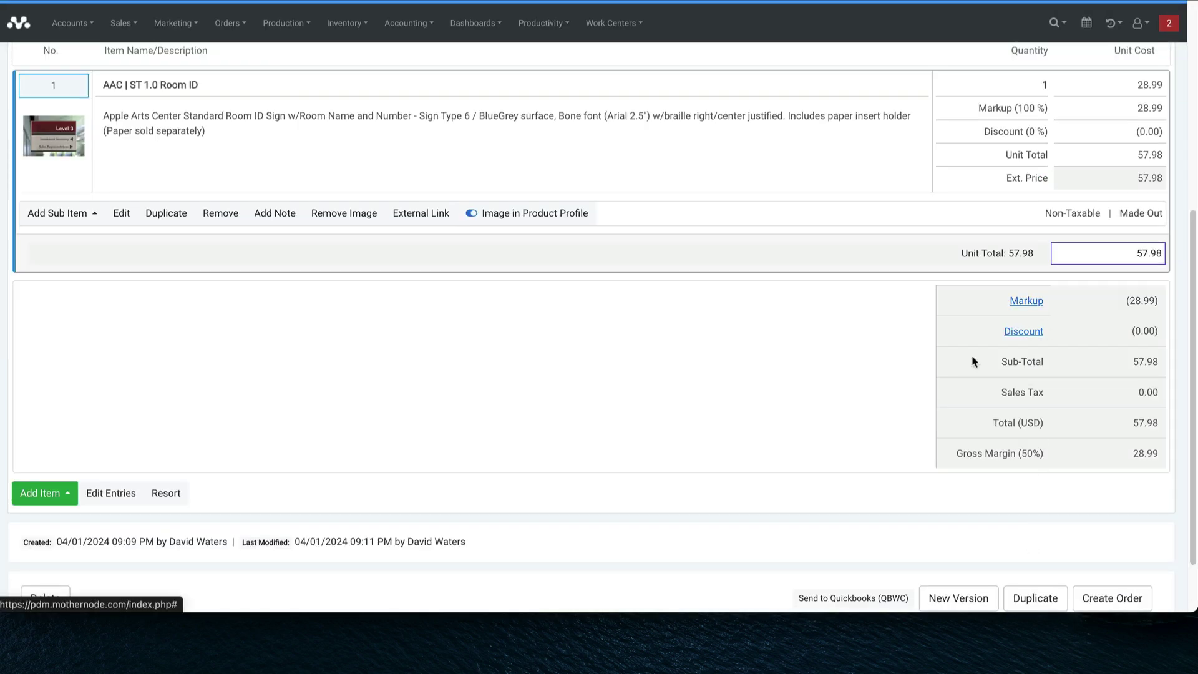
Set the AAC | ST 1.0 Room ID item back to Taxable and save it.
{"action": "scroll", "coordinate": [971, 361], "scroll_direction": "up", "scroll_amount": 5}
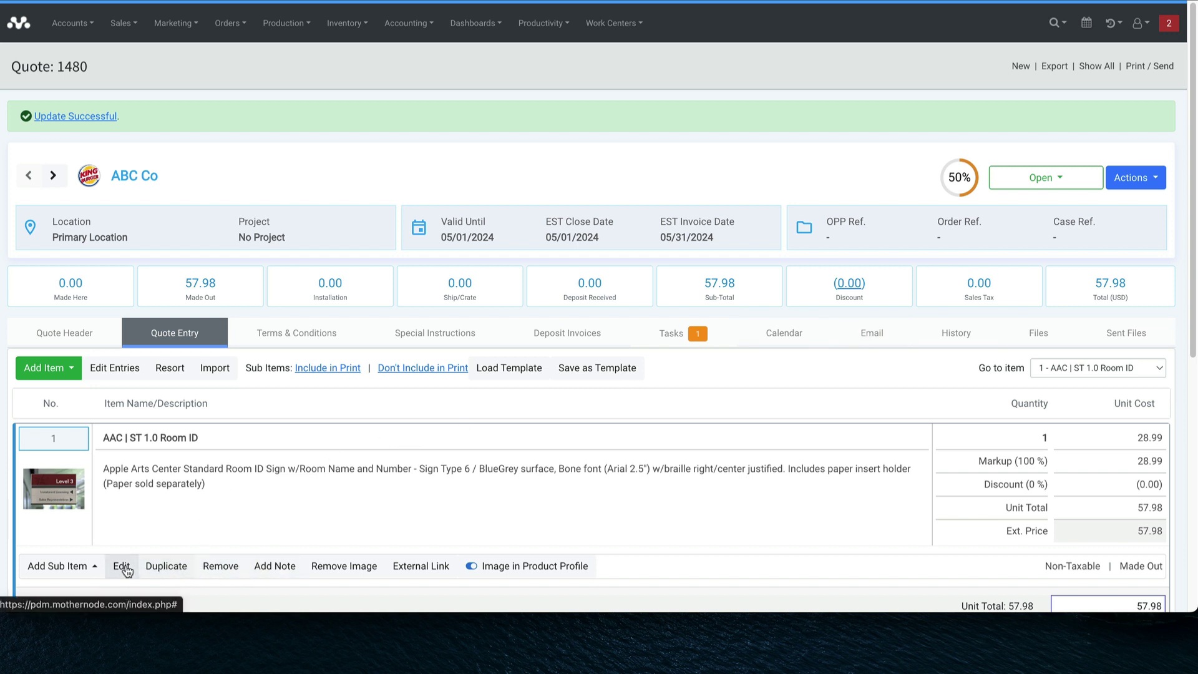
{"action": "left_click", "coordinate": [123, 566]}
{"action": "left_click", "coordinate": [207, 396]}
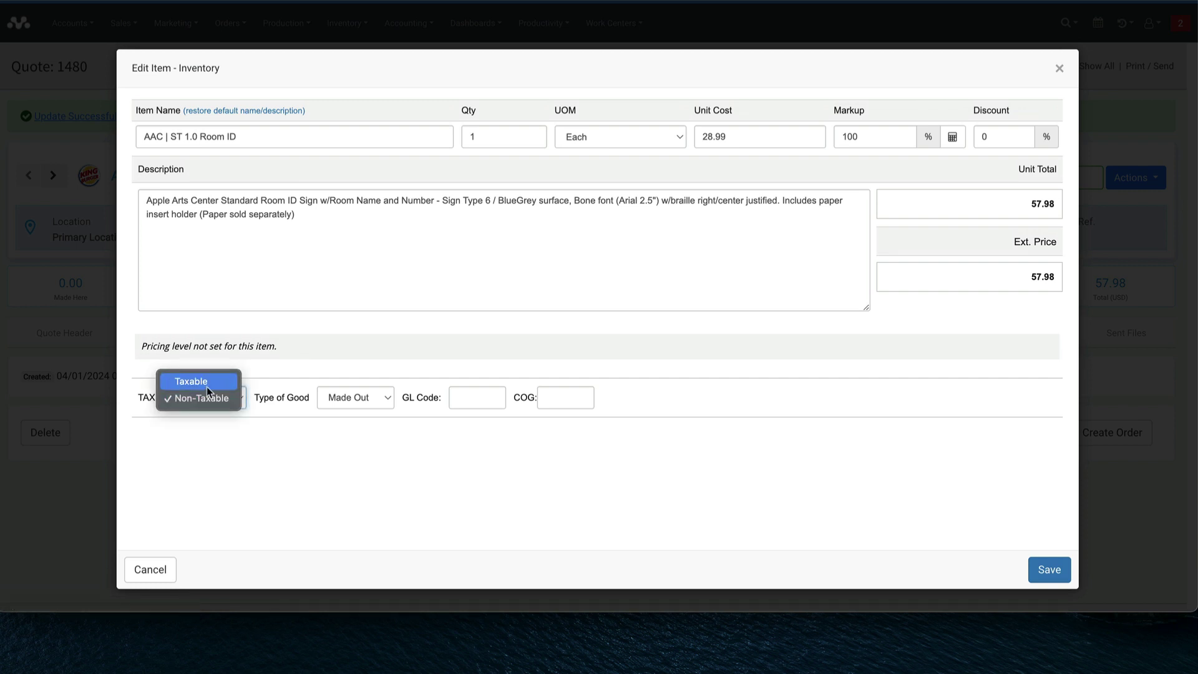
{"action": "left_click", "coordinate": [207, 384]}
{"action": "left_click", "coordinate": [1041, 570]}
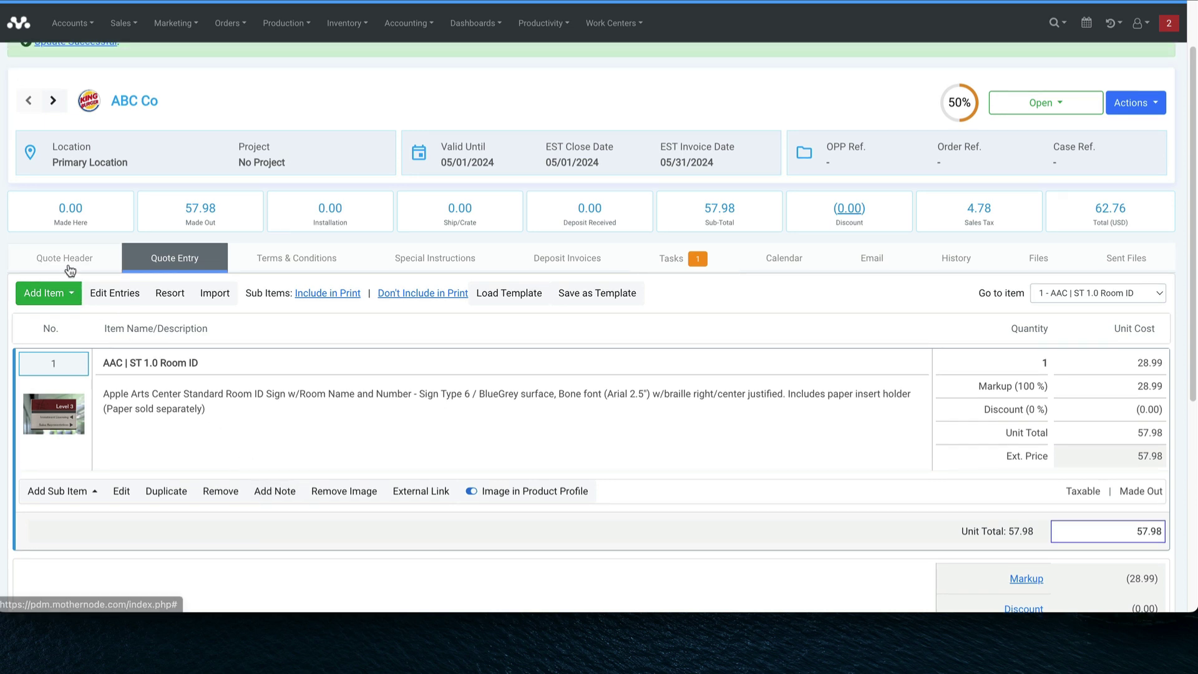
Override the tax rate in the quote header with 0.04% and save the quote.
{"action": "left_click", "coordinate": [66, 268]}
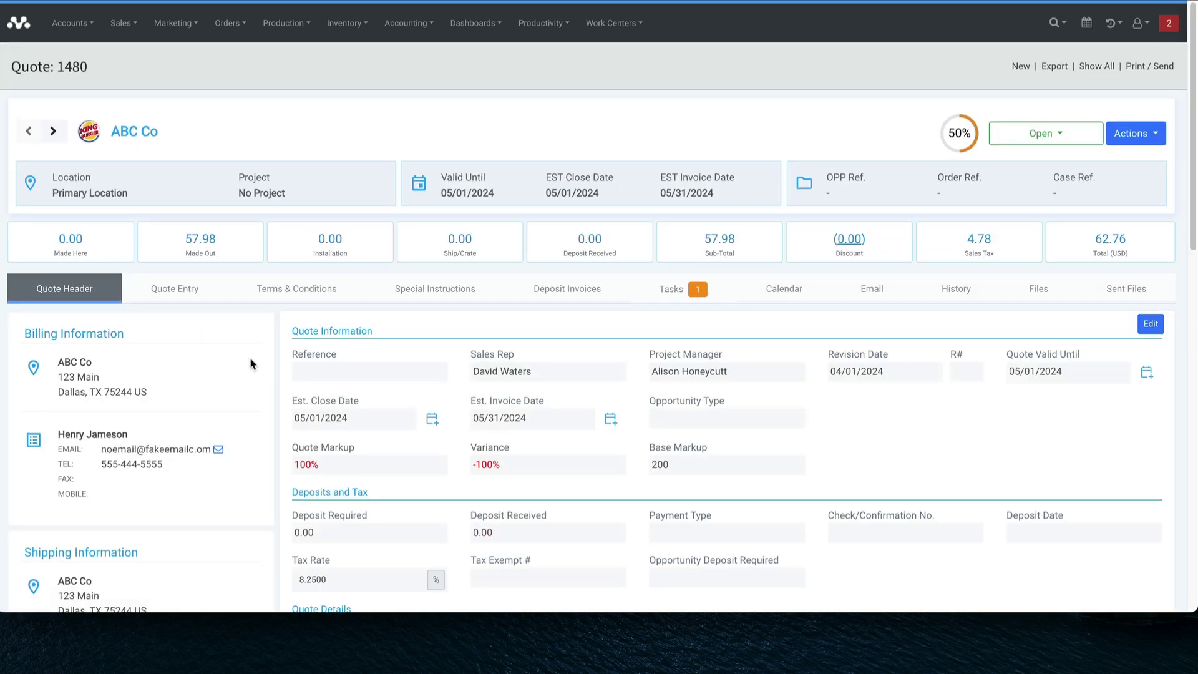
{"action": "scroll", "coordinate": [330, 433], "scroll_direction": "down", "scroll_amount": 1}
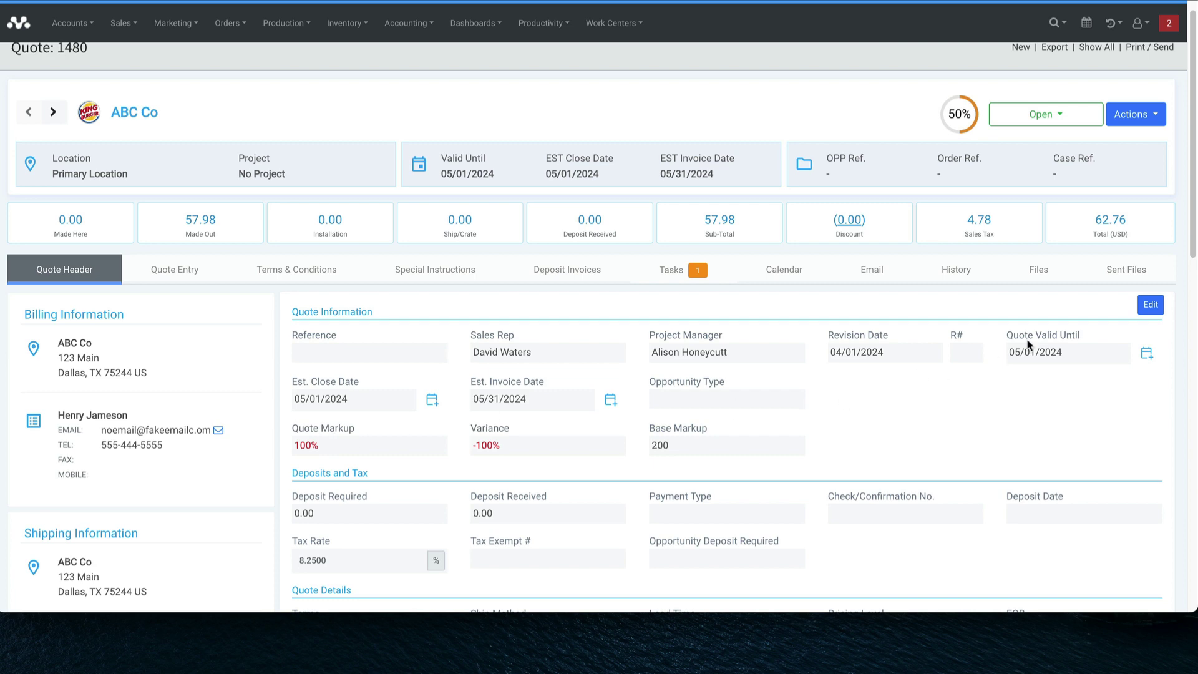
{"action": "left_click", "coordinate": [1150, 304]}
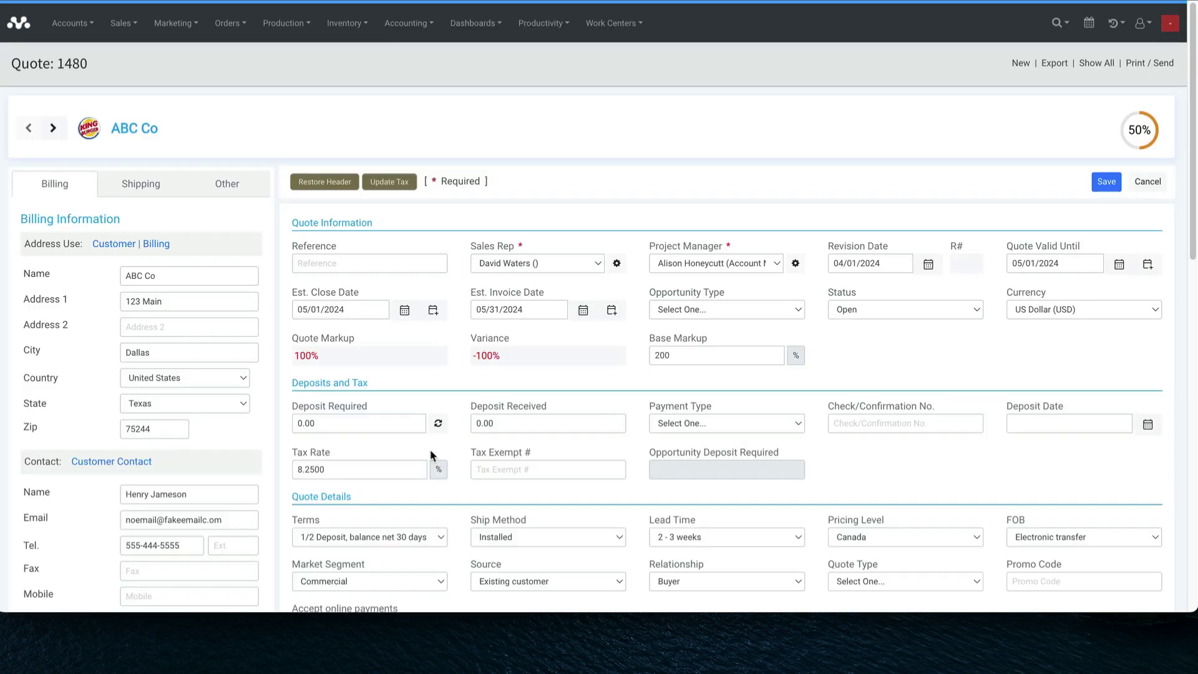
{"action": "scroll", "coordinate": [383, 500], "scroll_direction": "down", "scroll_amount": 2}
{"action": "double_click", "coordinate": [333, 432]}
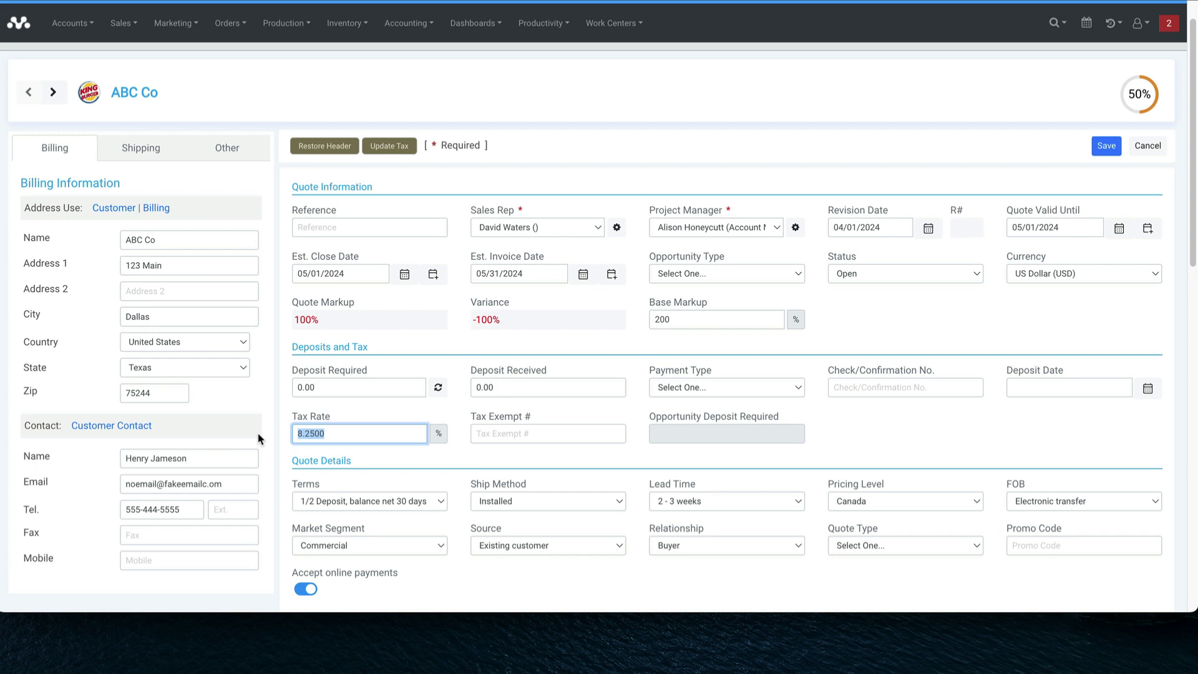
{"action": "type", "text": "8"}
{"action": "key", "text": "BackSpace"}
{"action": "left_click", "coordinate": [1105, 147]}
{"action": "scroll", "coordinate": [610, 358], "scroll_direction": "down", "scroll_amount": 2}
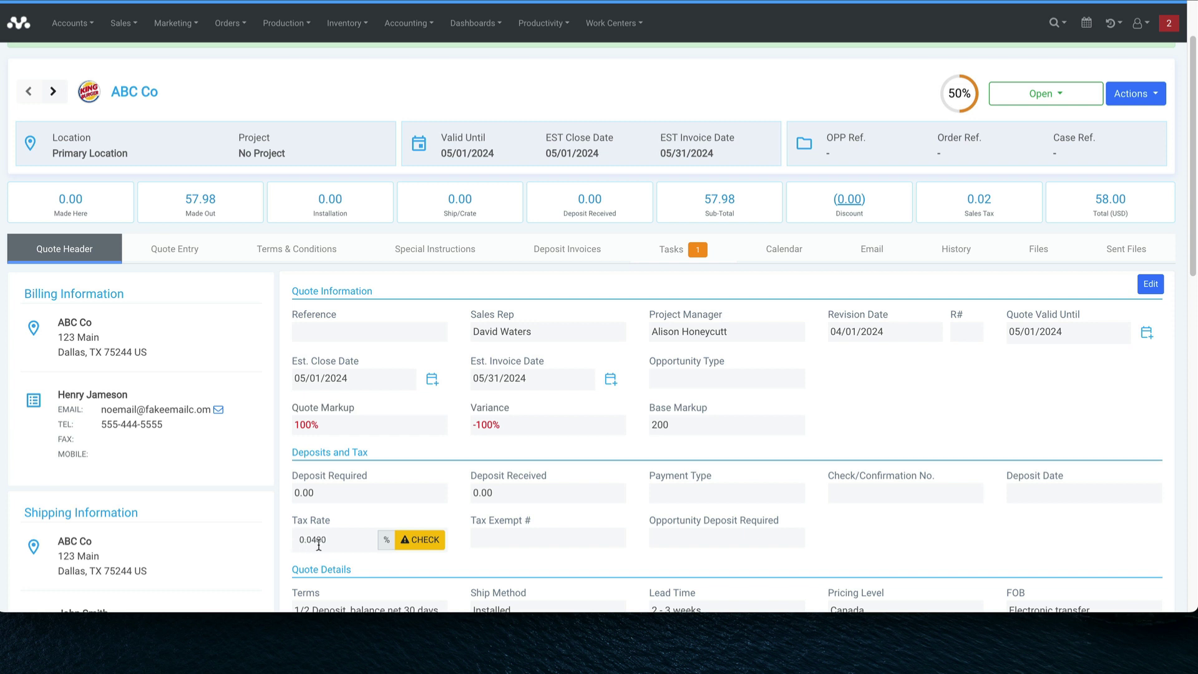
Check the quote's tax rate against the zip code tax table, apply the Dallas rate of 8.25% and save the header.
{"action": "scroll", "coordinate": [331, 541], "scroll_direction": "down", "scroll_amount": 3}
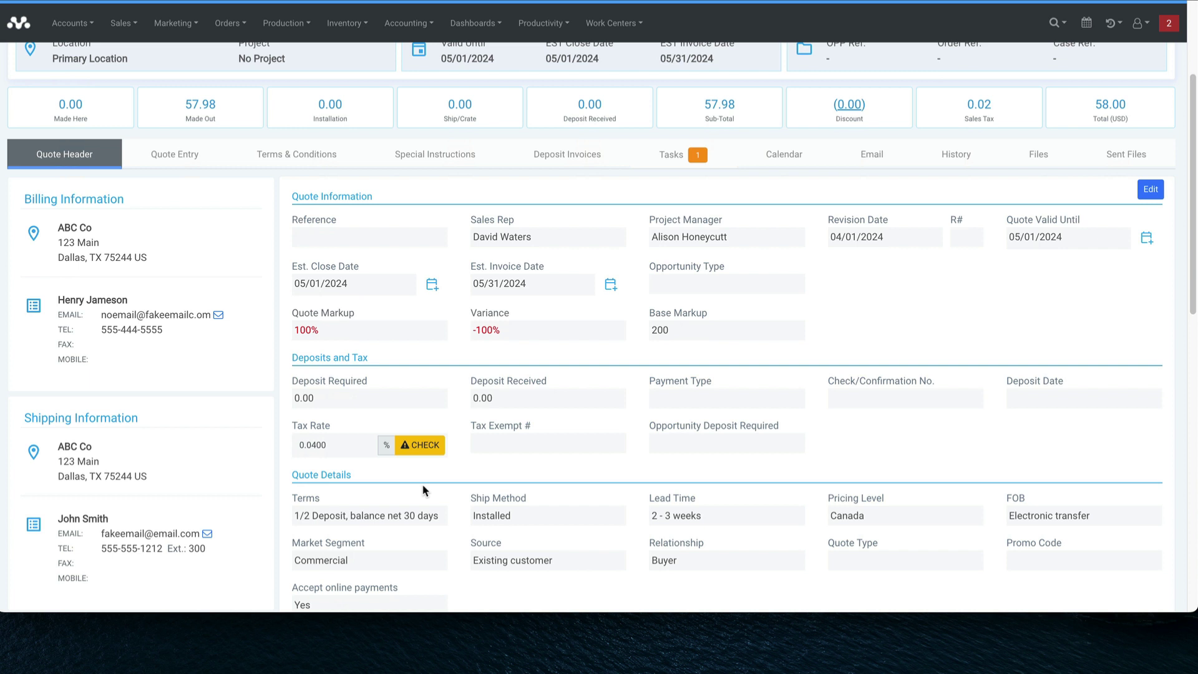
{"action": "left_click", "coordinate": [430, 451]}
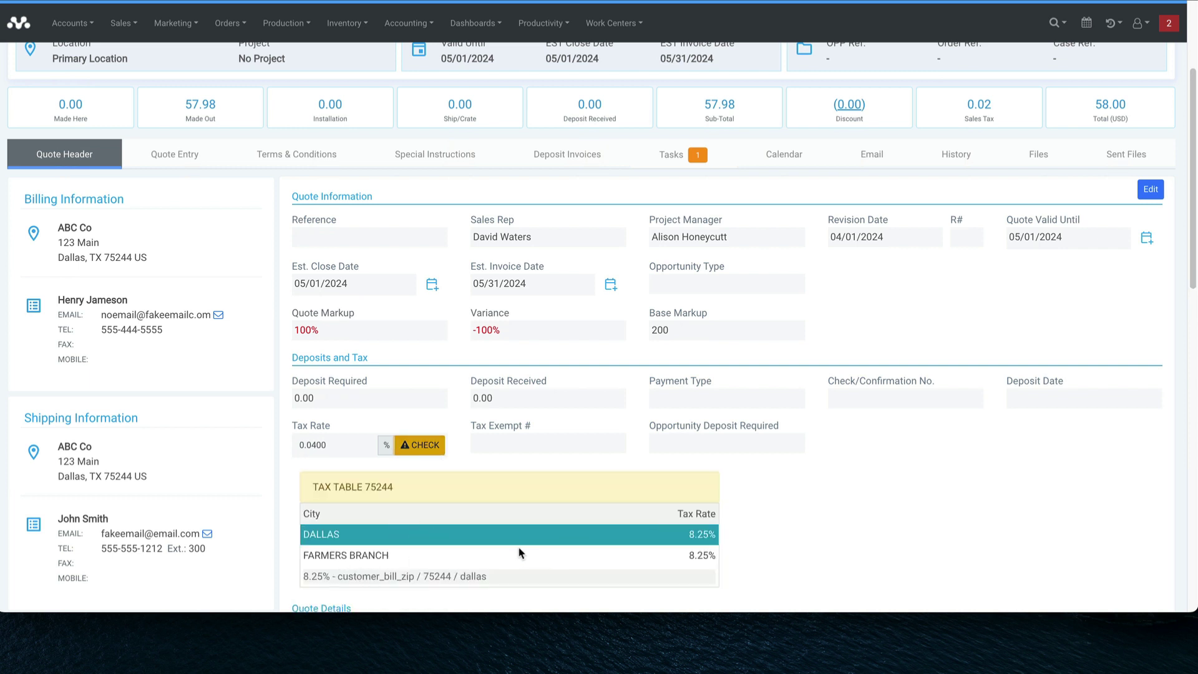
{"action": "left_click", "coordinate": [1151, 190]}
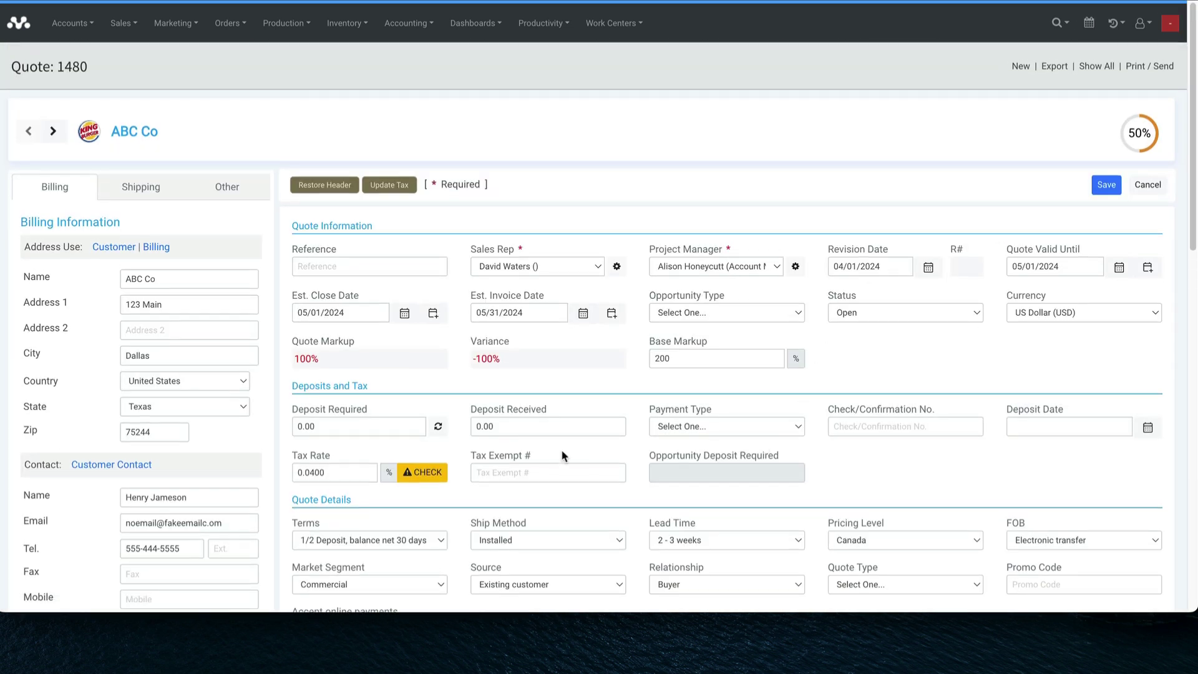
{"action": "left_click", "coordinate": [422, 477]}
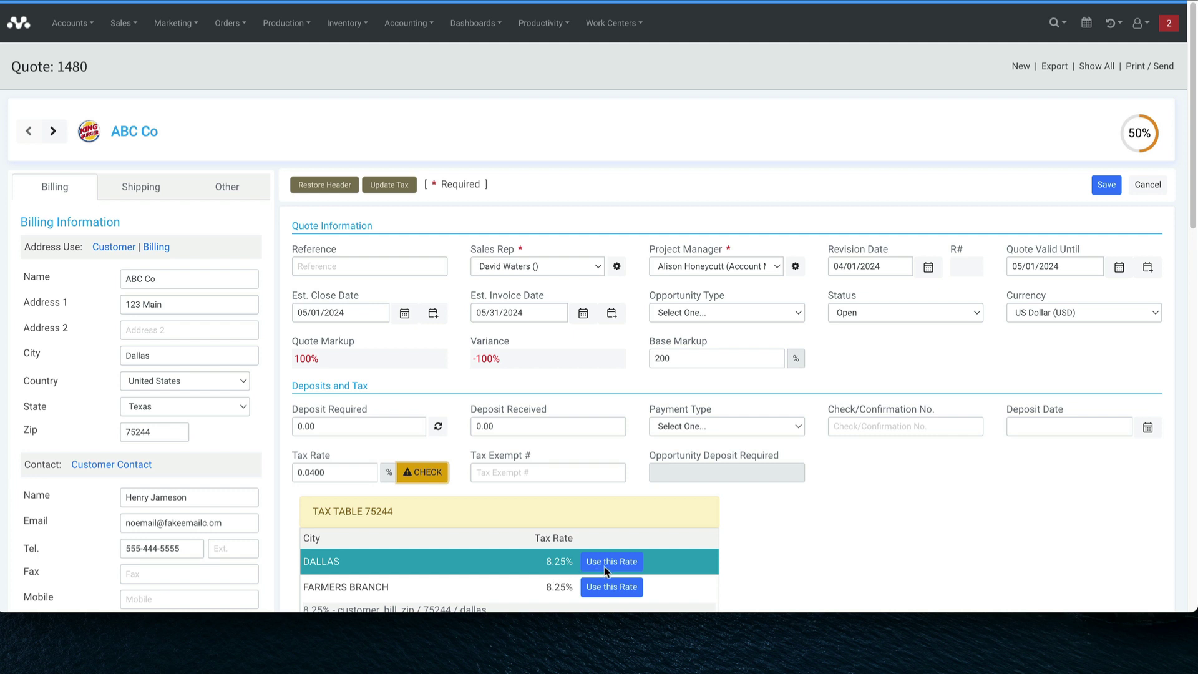
{"action": "scroll", "coordinate": [604, 566], "scroll_direction": "down", "scroll_amount": 1}
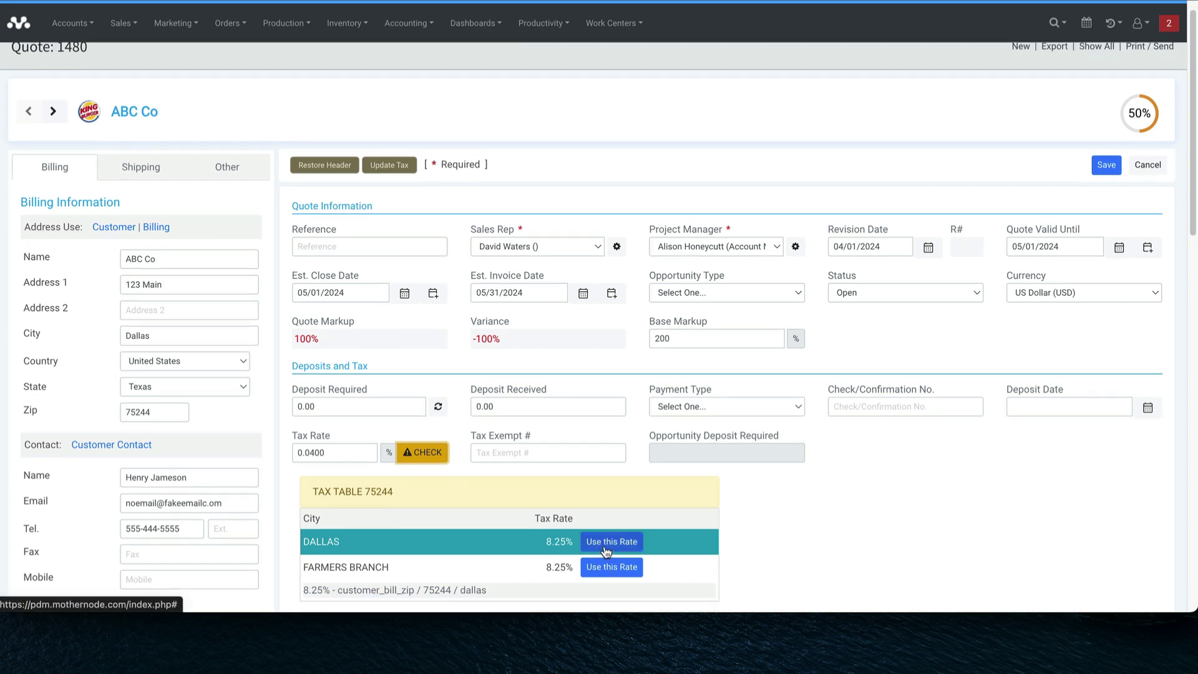
{"action": "left_click", "coordinate": [606, 547]}
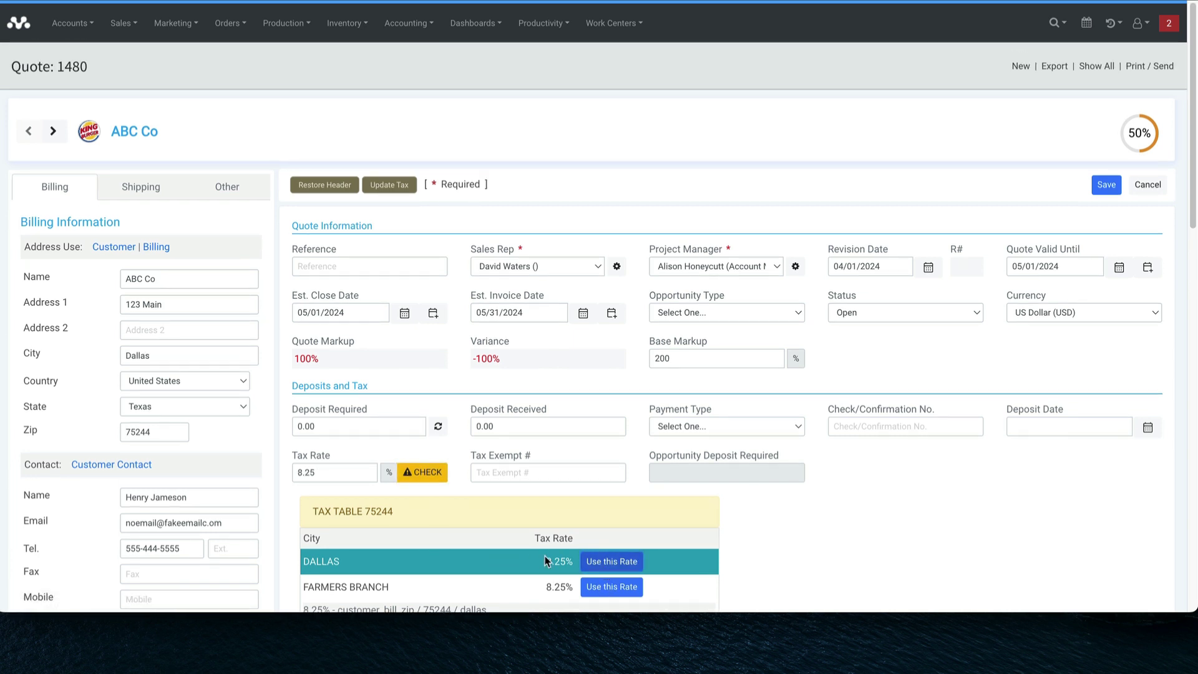
{"action": "left_click", "coordinate": [1104, 185]}
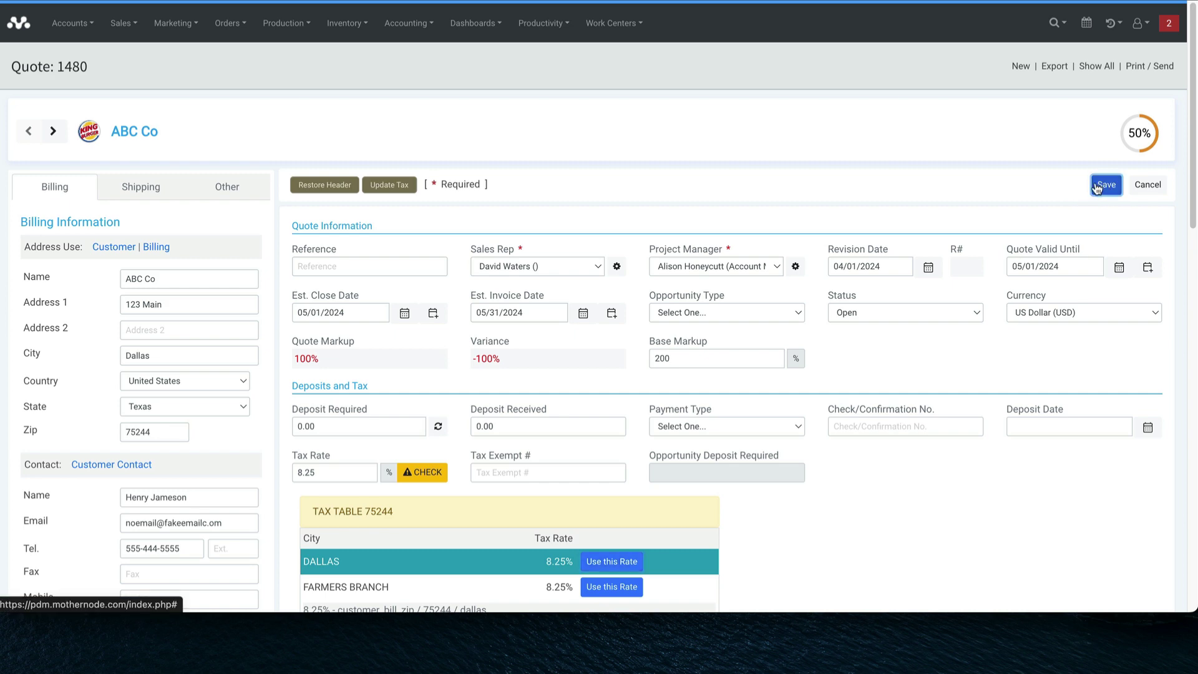
{"action": "scroll", "coordinate": [692, 416], "scroll_direction": "down", "scroll_amount": 3}
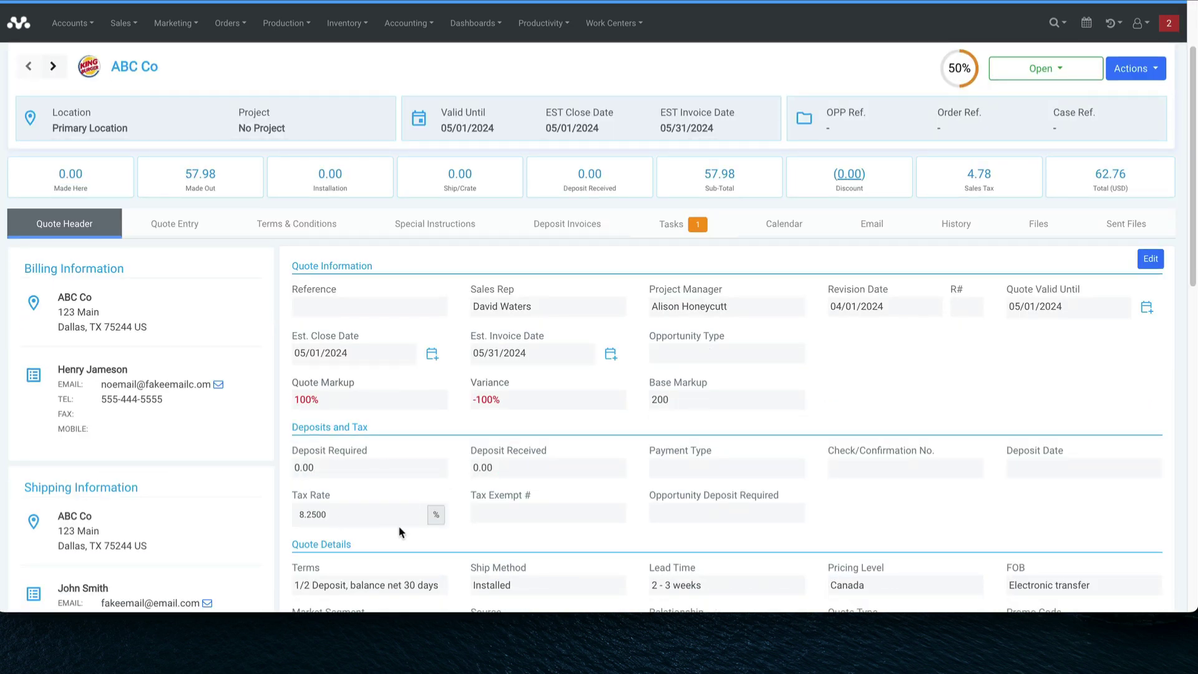
View the tax rates offered for Customer's Zip Code in the quote header's Update Tax options and leave without saving.
{"action": "left_click", "coordinate": [1141, 259]}
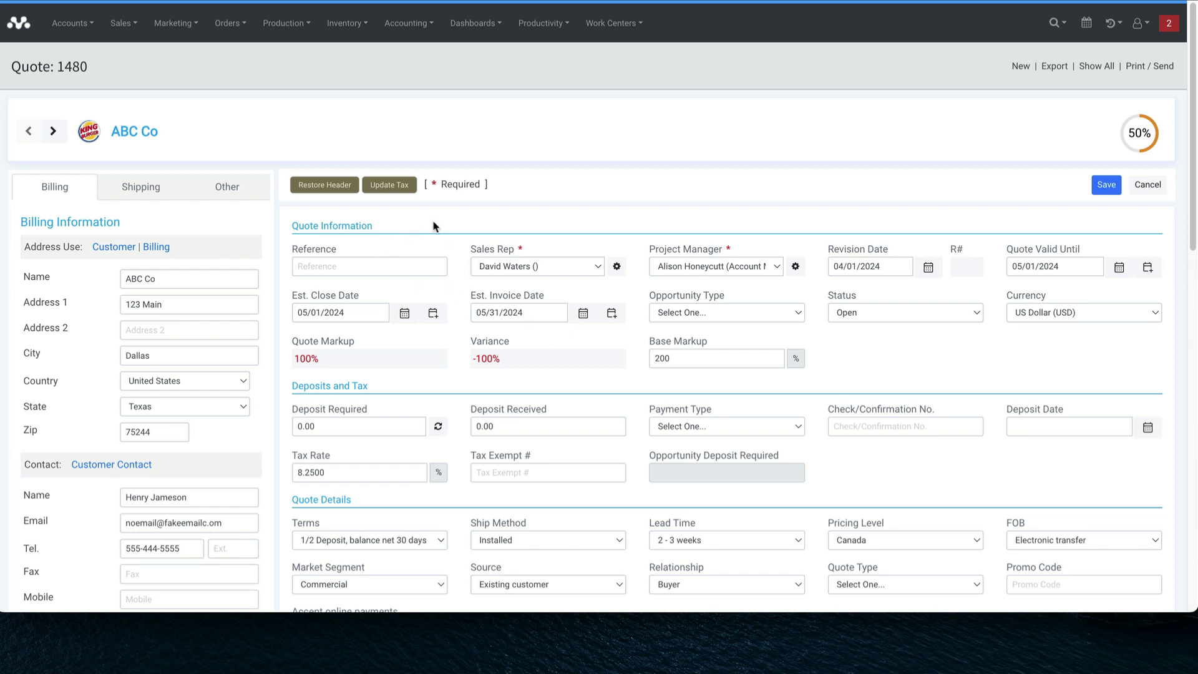
{"action": "left_click", "coordinate": [391, 190]}
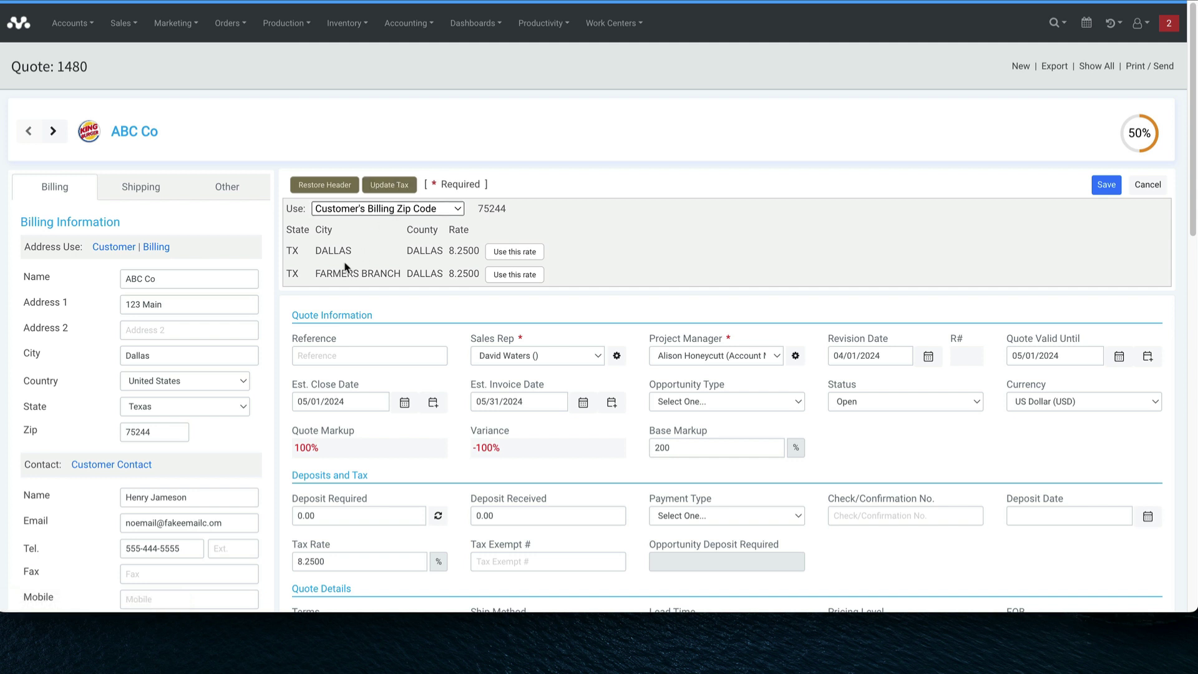
{"action": "left_click", "coordinate": [388, 211]}
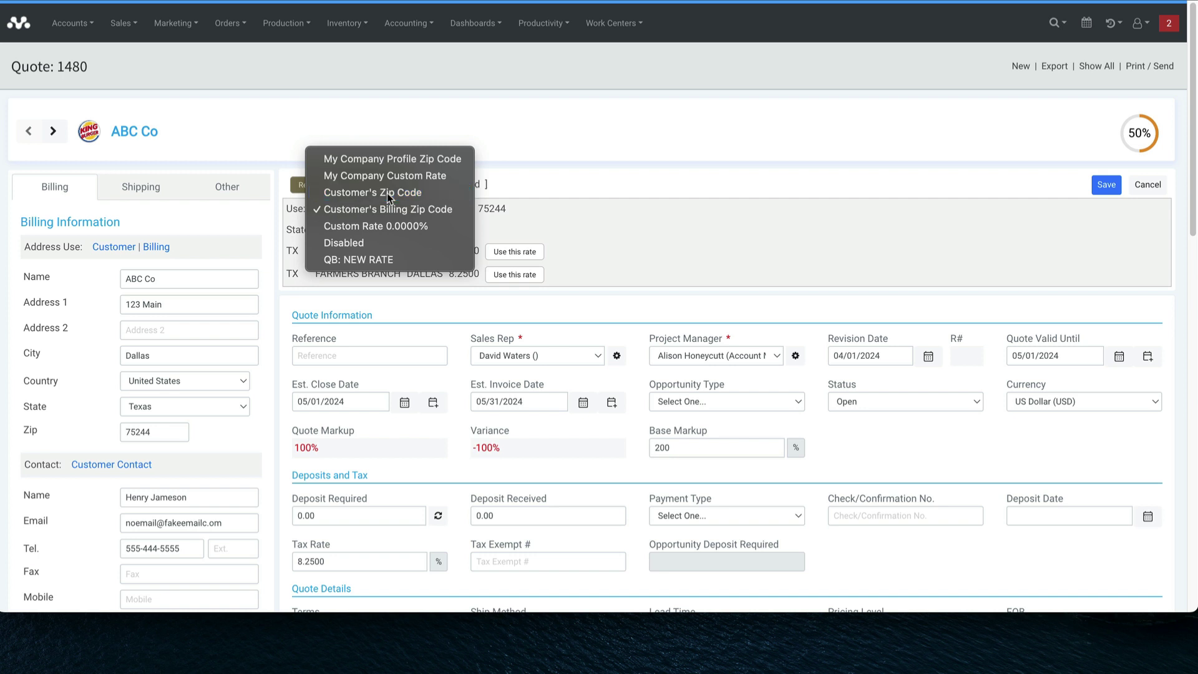
{"action": "left_click", "coordinate": [387, 193]}
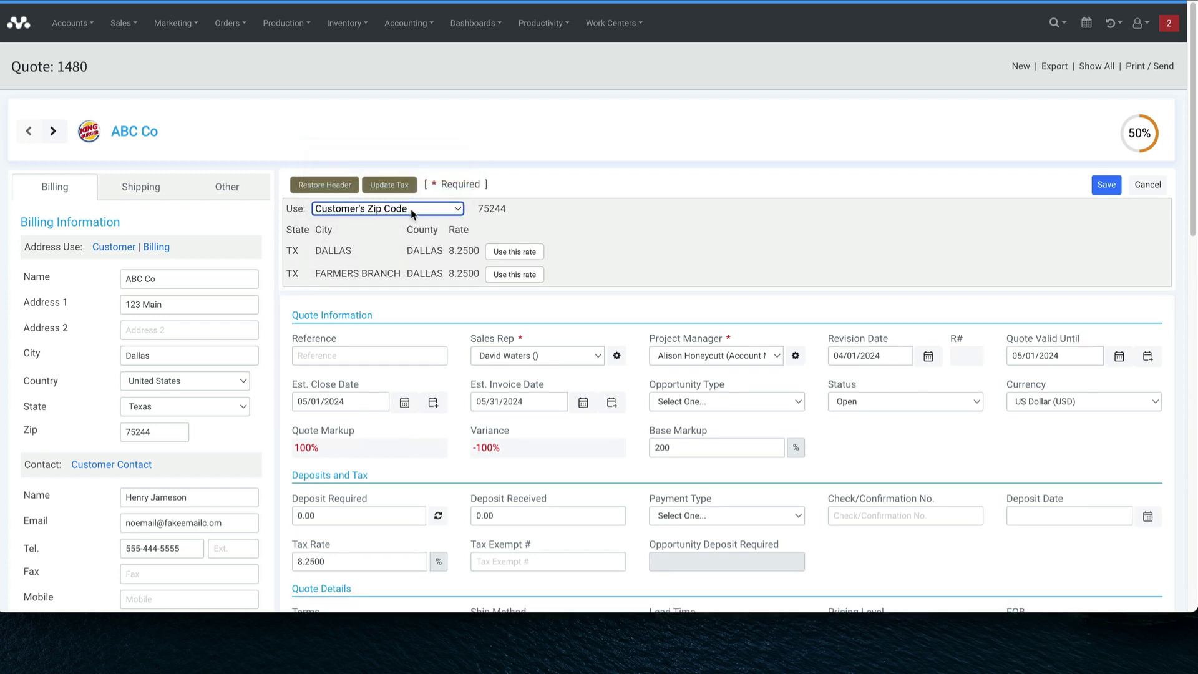
{"action": "left_click", "coordinate": [411, 209]}
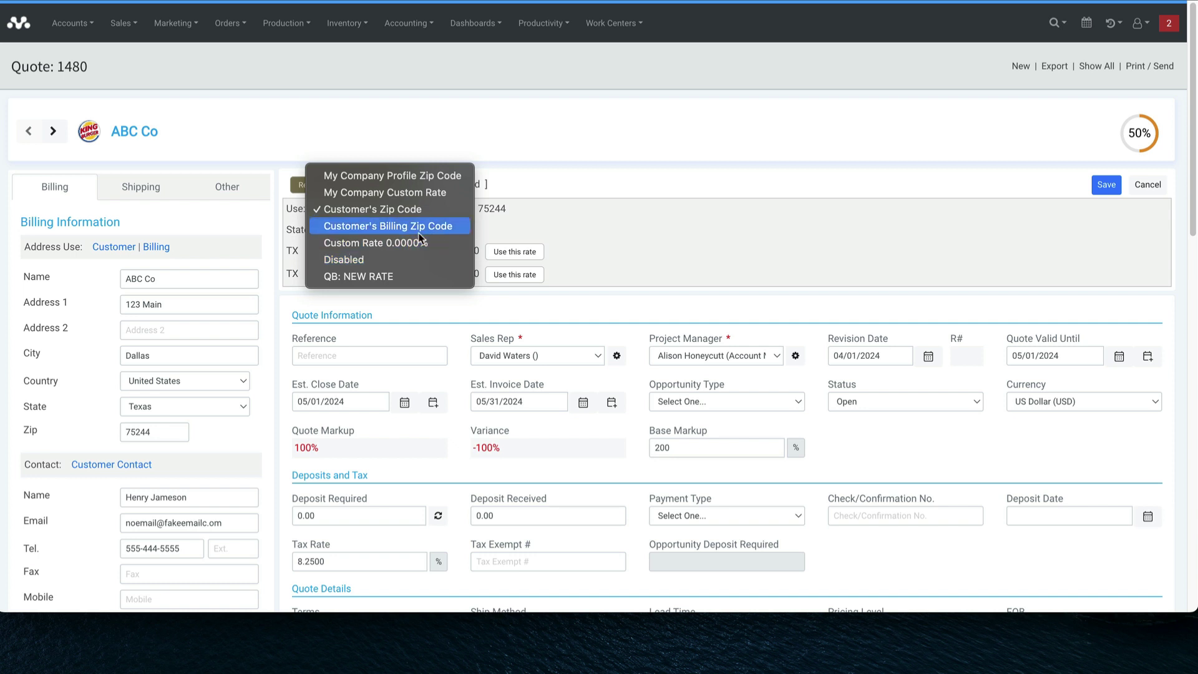
{"action": "left_click", "coordinate": [555, 217]}
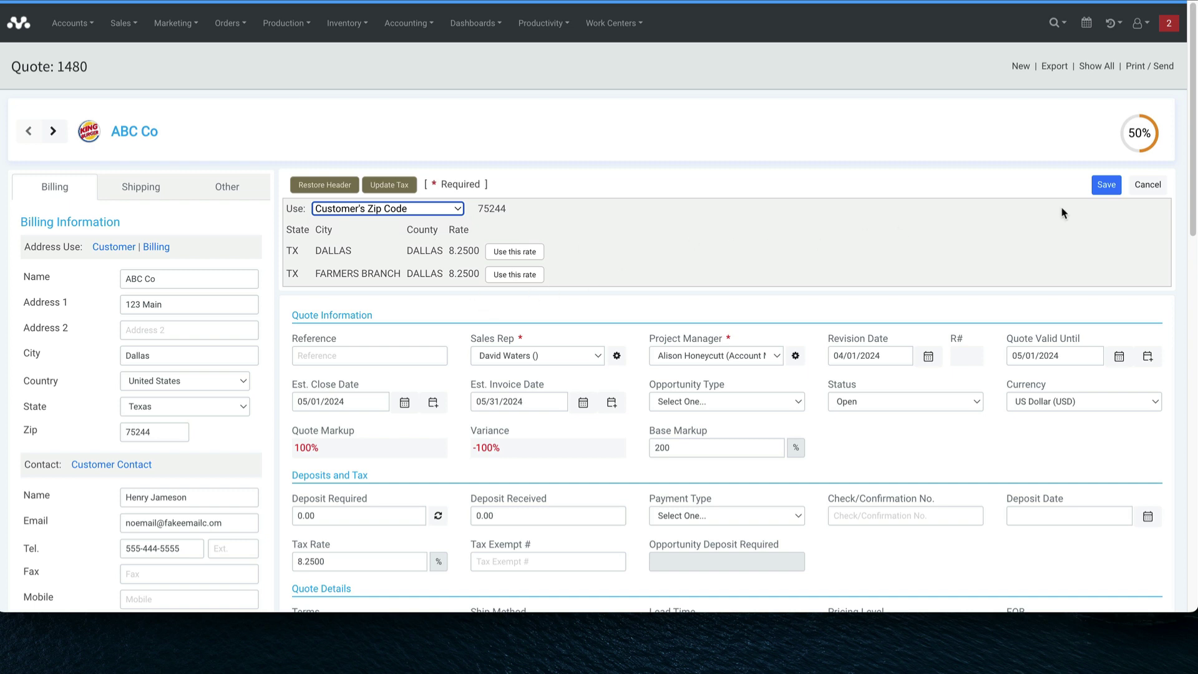
{"action": "left_click", "coordinate": [1143, 186]}
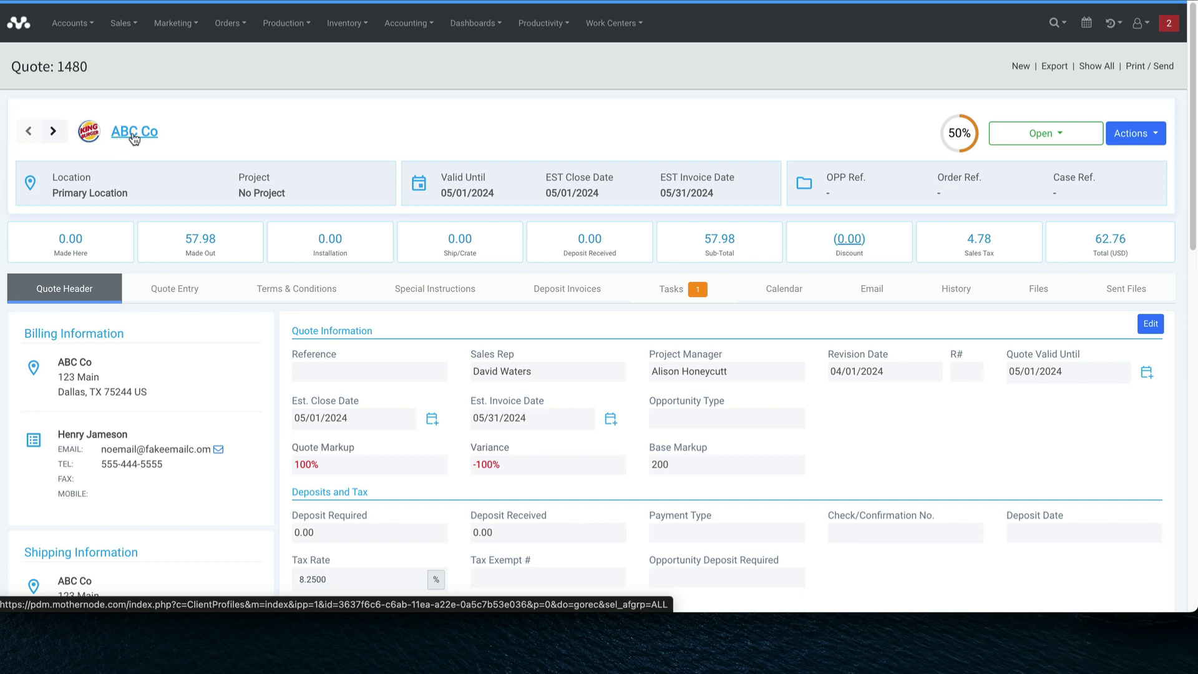
Enter the tax exempt number in ABC Co's customer billing profile, save it and close the profile editor.
{"action": "left_click", "coordinate": [133, 134]}
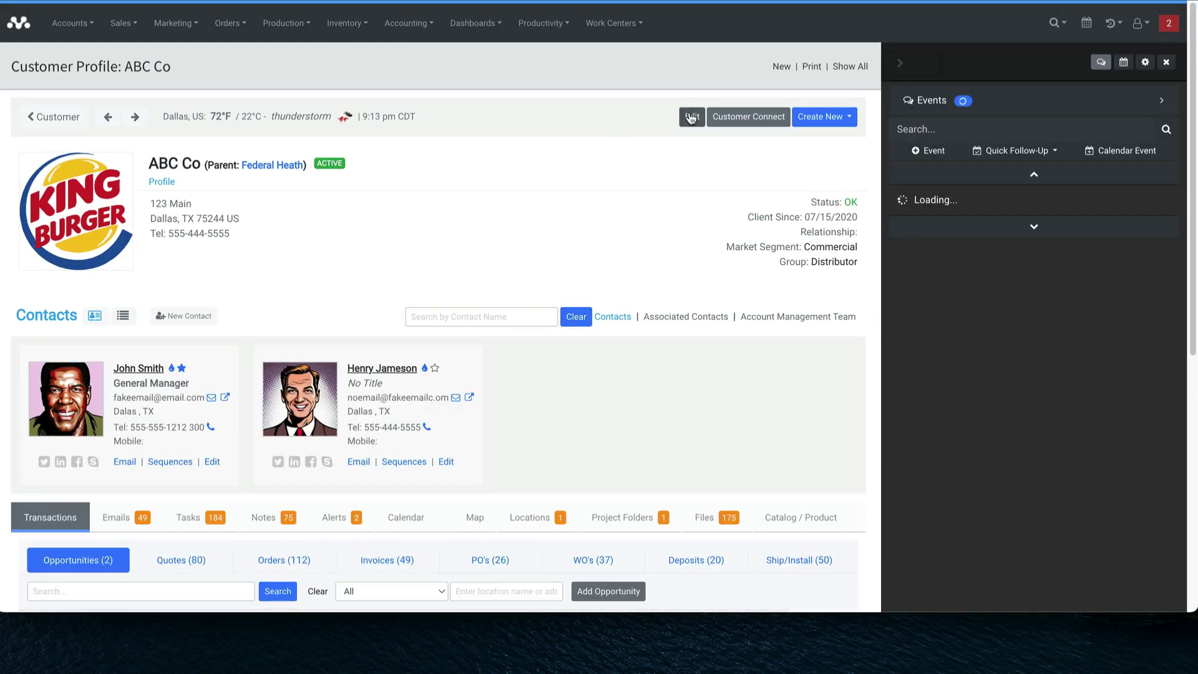
{"action": "left_click", "coordinate": [692, 119]}
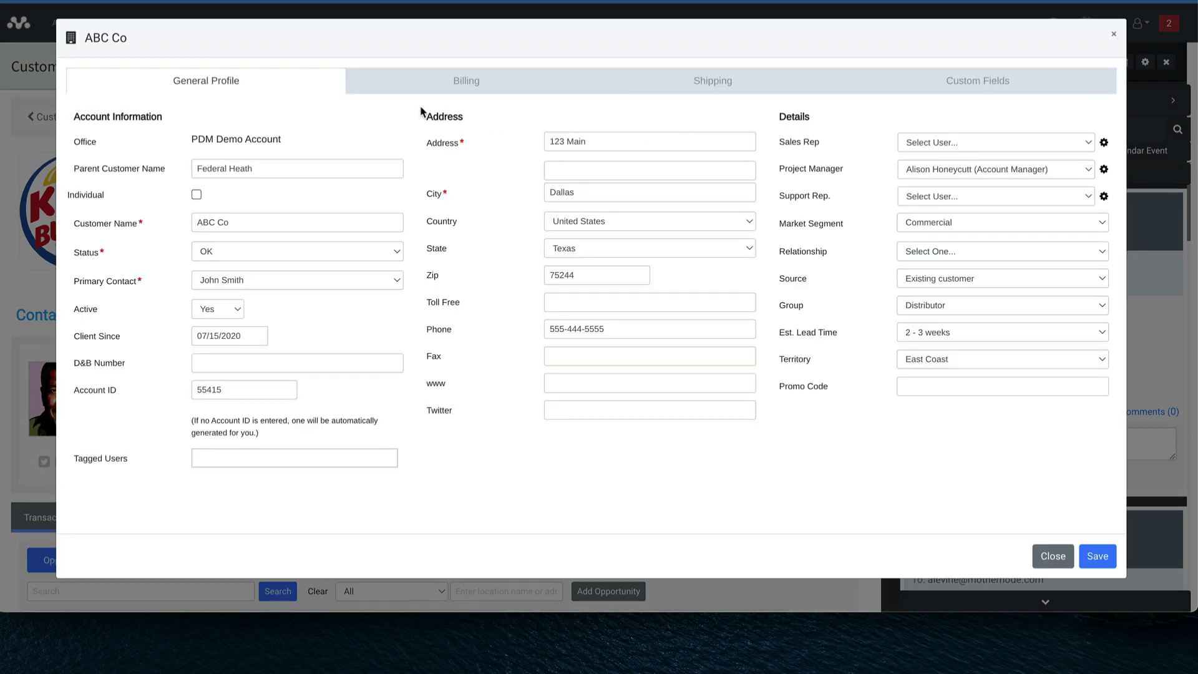
{"action": "left_click", "coordinate": [433, 94]}
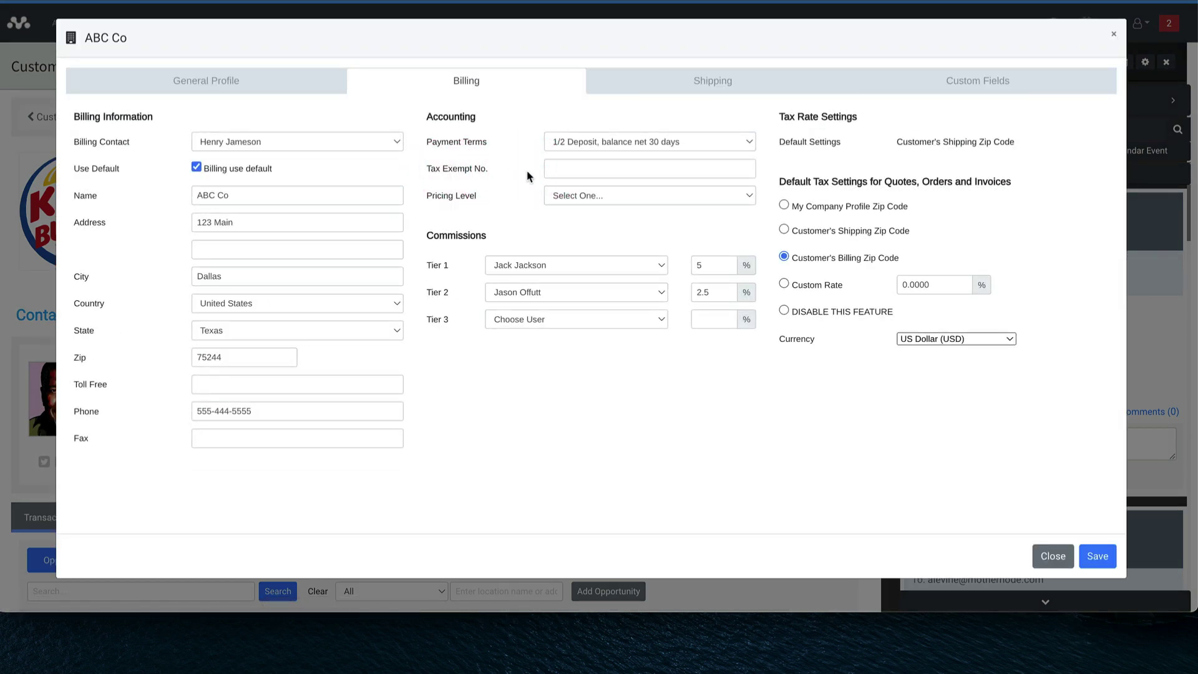
{"action": "left_click", "coordinate": [553, 171]}
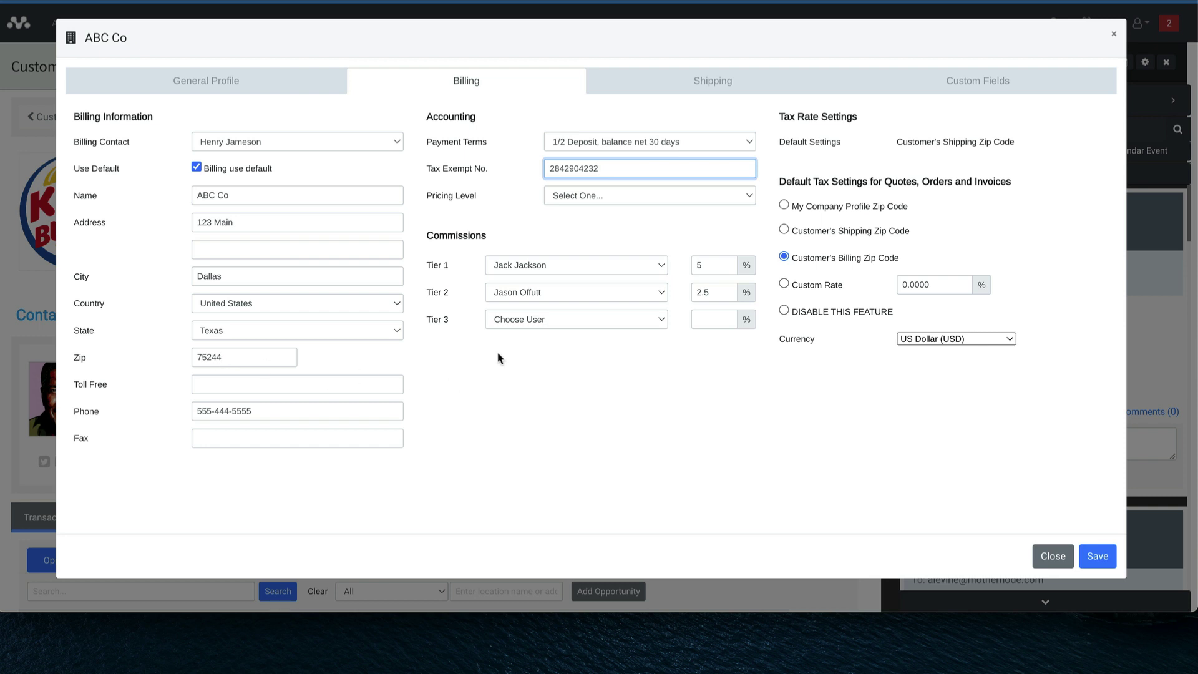
{"action": "left_click", "coordinate": [1098, 558]}
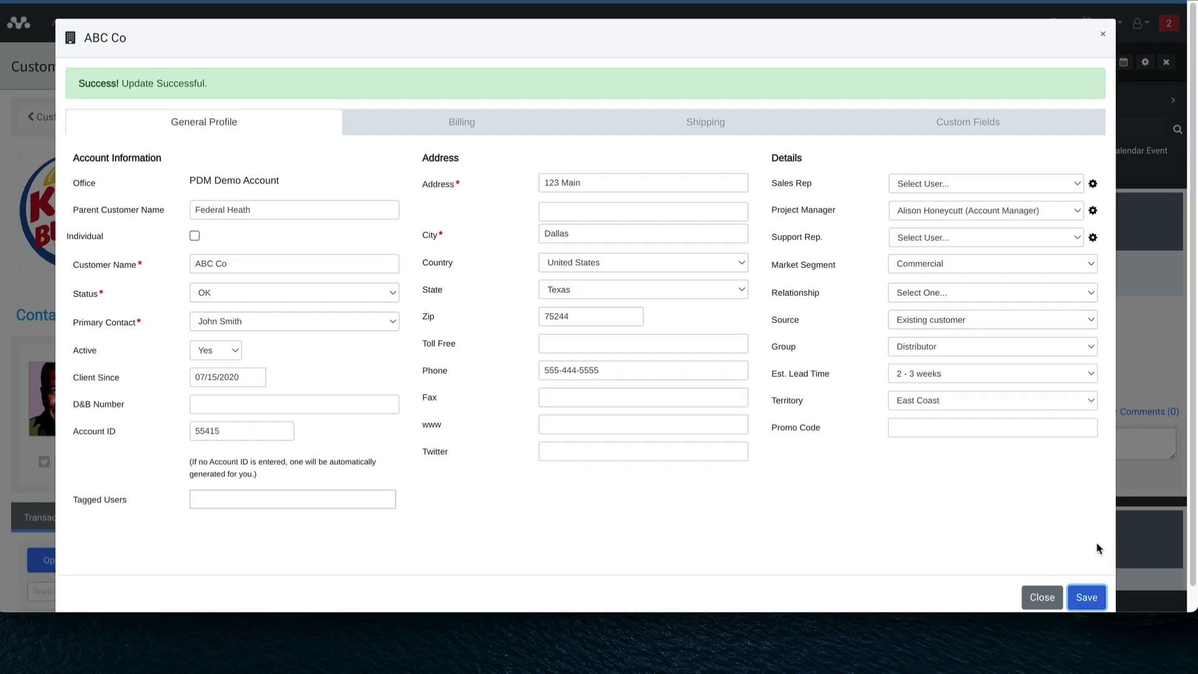
{"action": "left_click", "coordinate": [1049, 605]}
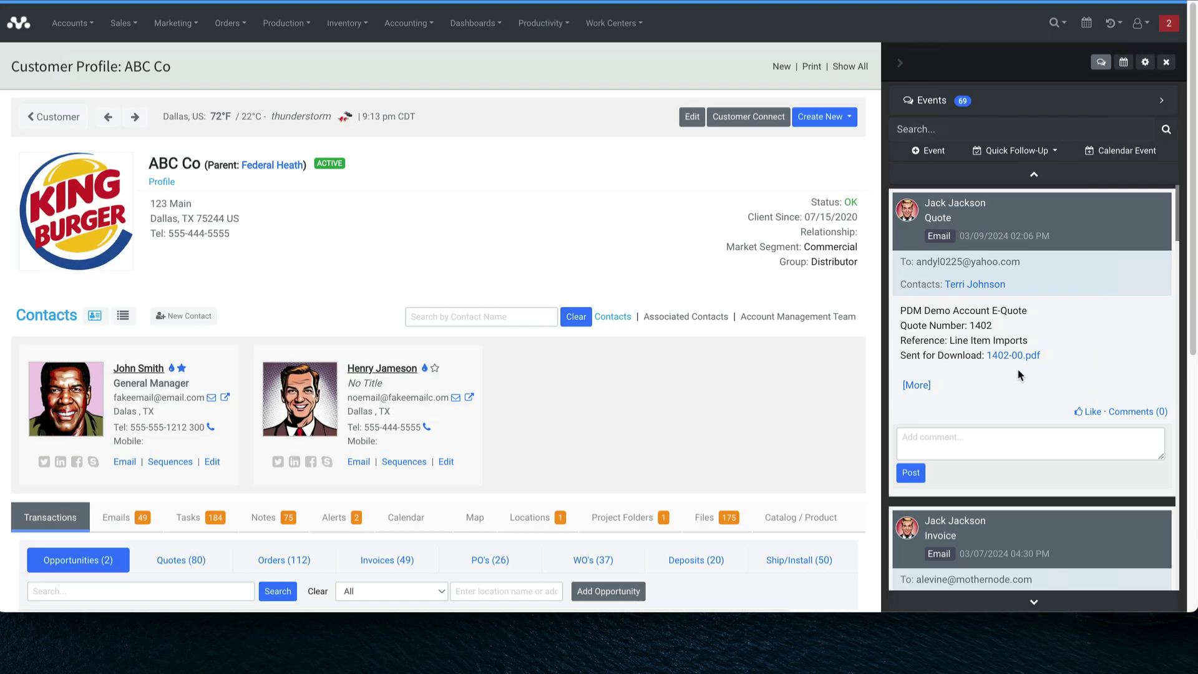
Create a new quote for ABC Co at its default Dallas, TX location.
{"action": "left_click", "coordinate": [835, 116]}
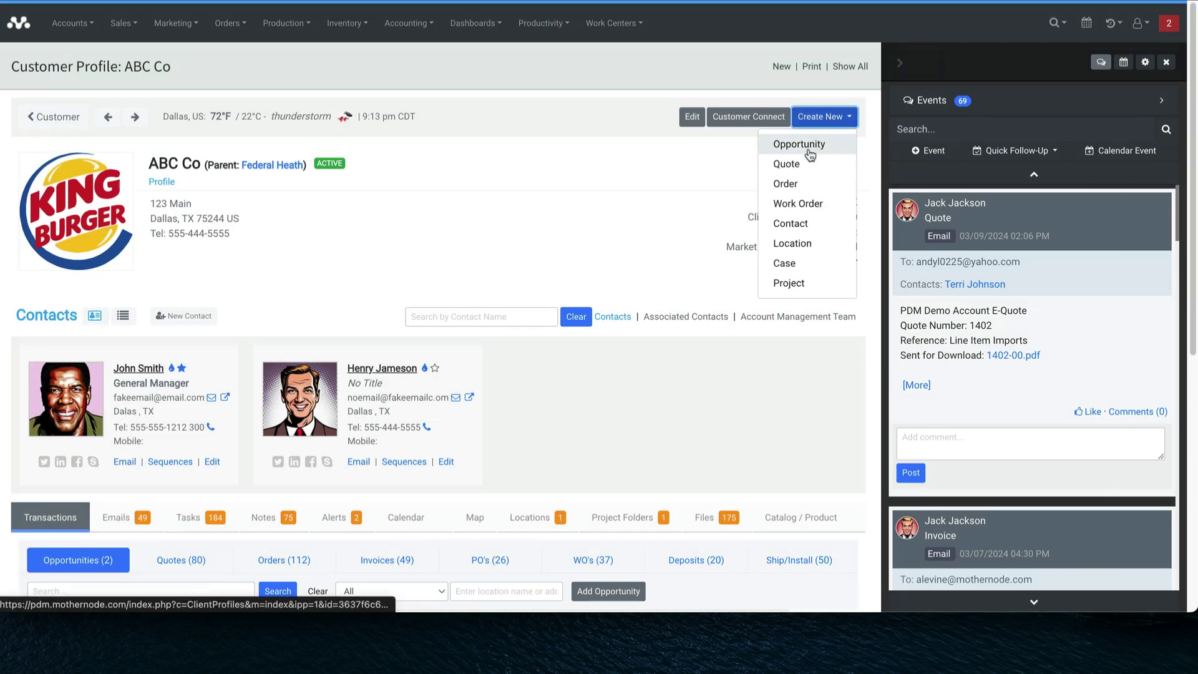
{"action": "left_click", "coordinate": [873, 144]}
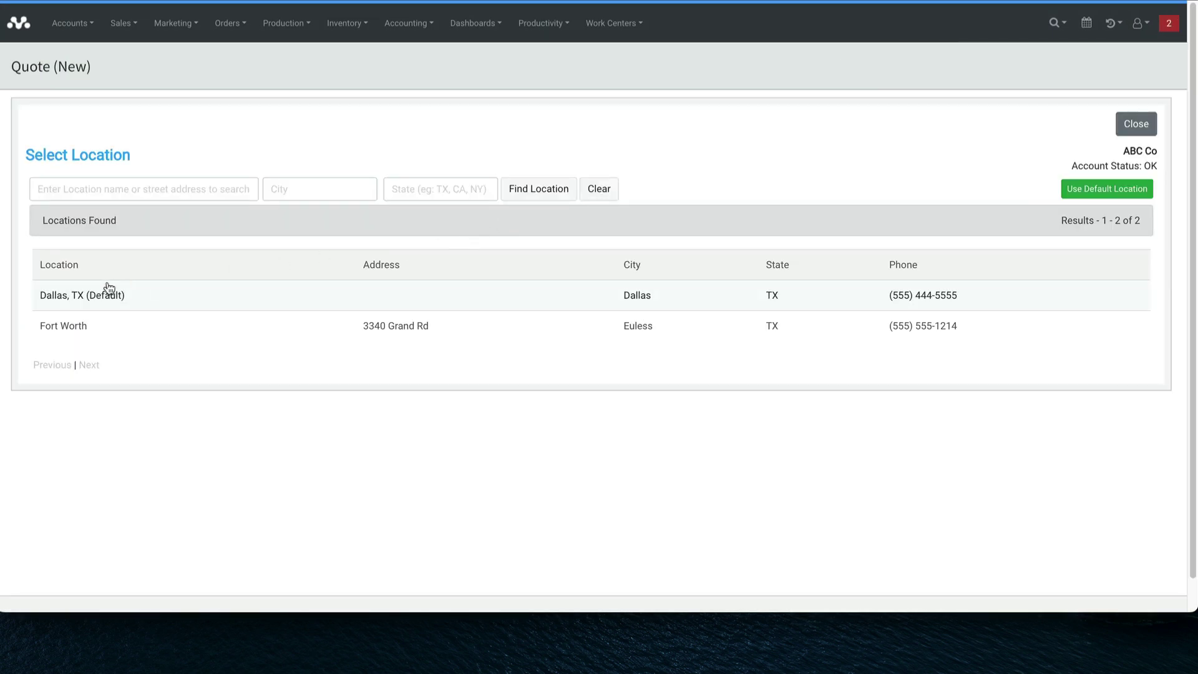
{"action": "left_click", "coordinate": [91, 296]}
{"action": "left_click", "coordinate": [724, 73]}
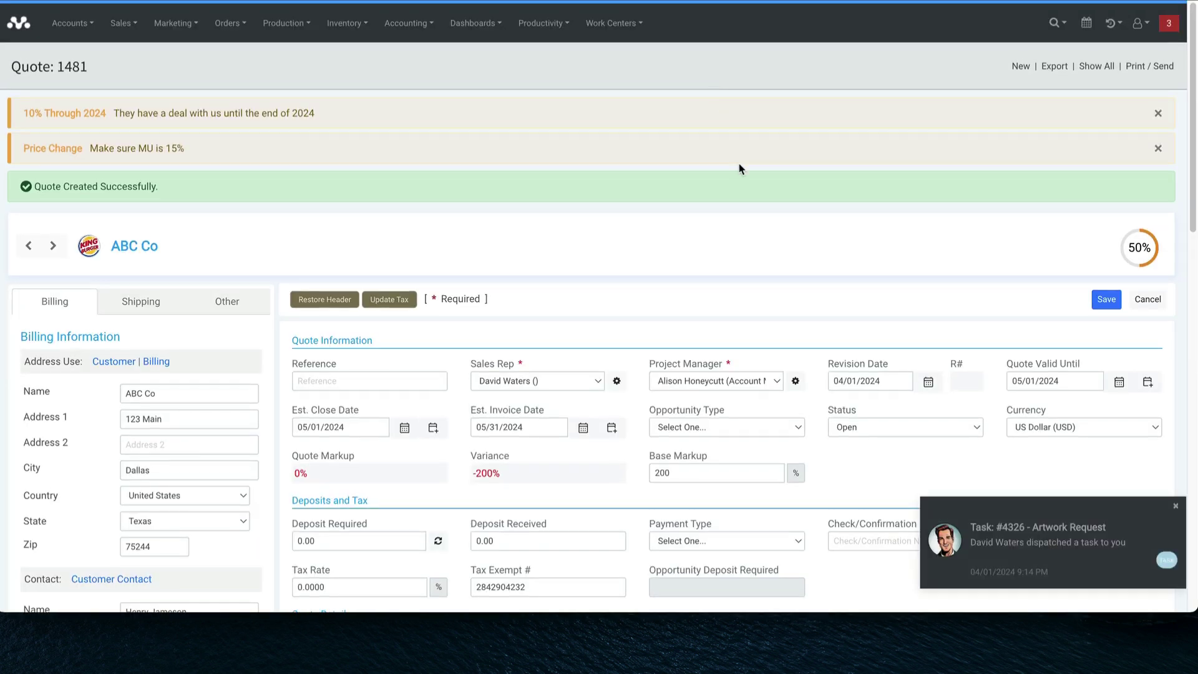
Review the new quote's tax rate and tax exempt number, save the header and open the quote's item entries.
{"action": "scroll", "coordinate": [724, 171], "scroll_direction": "down", "scroll_amount": 2}
{"action": "scroll", "coordinate": [723, 174], "scroll_direction": "down", "scroll_amount": 1}
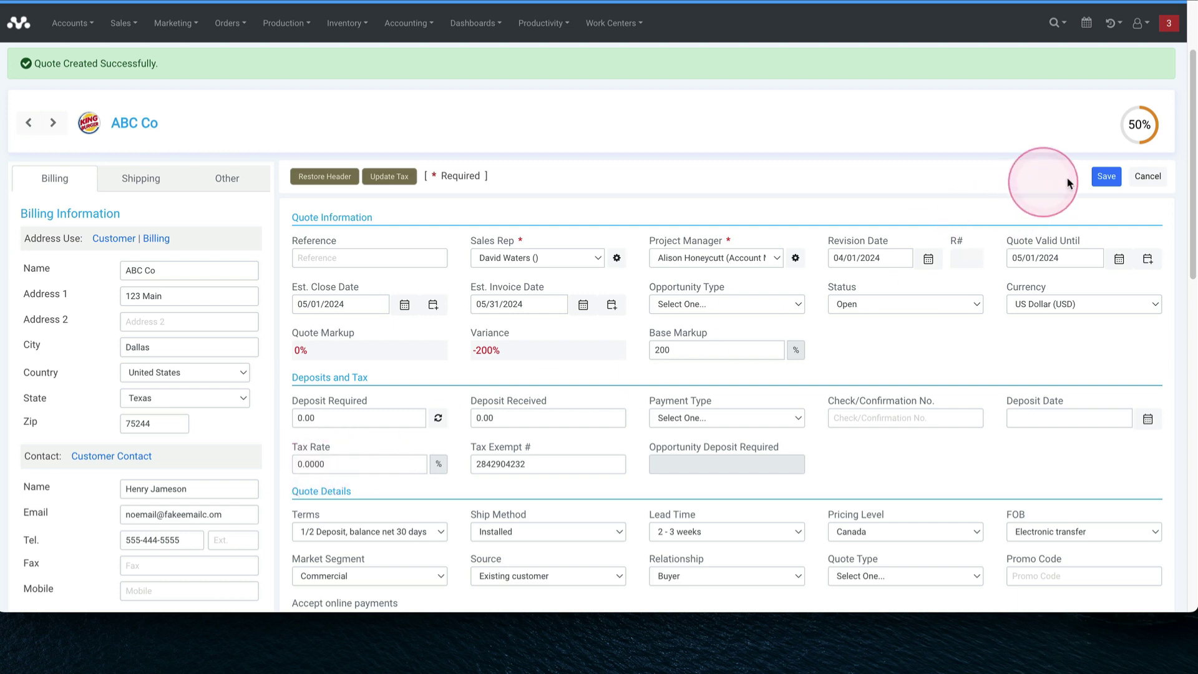
{"action": "left_click", "coordinate": [1101, 179]}
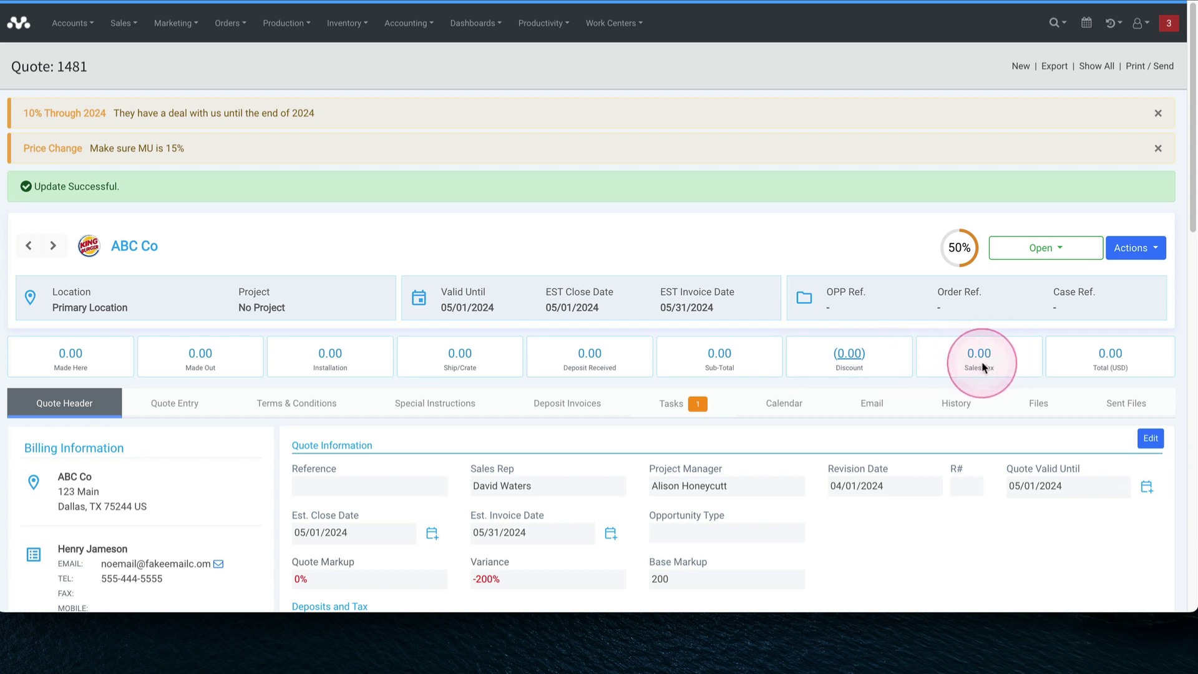
{"action": "left_click", "coordinate": [167, 409]}
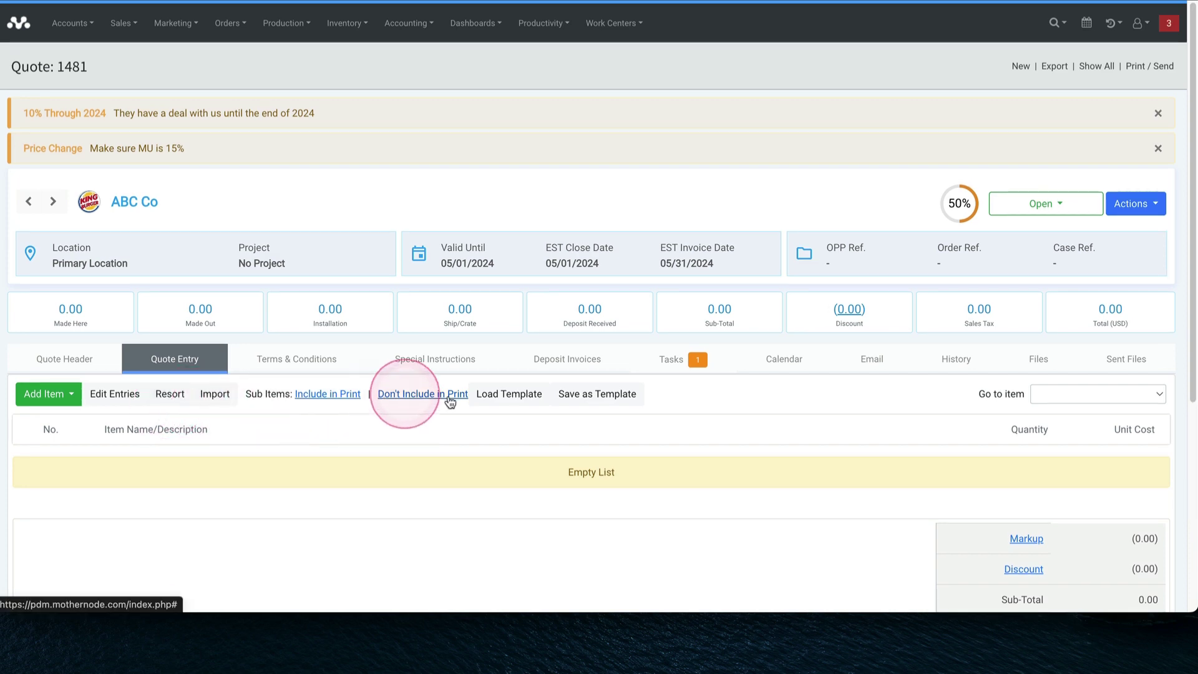
Load the Basic Sign System + Install template and append all its items to the quote with current costs.
{"action": "left_click", "coordinate": [508, 394]}
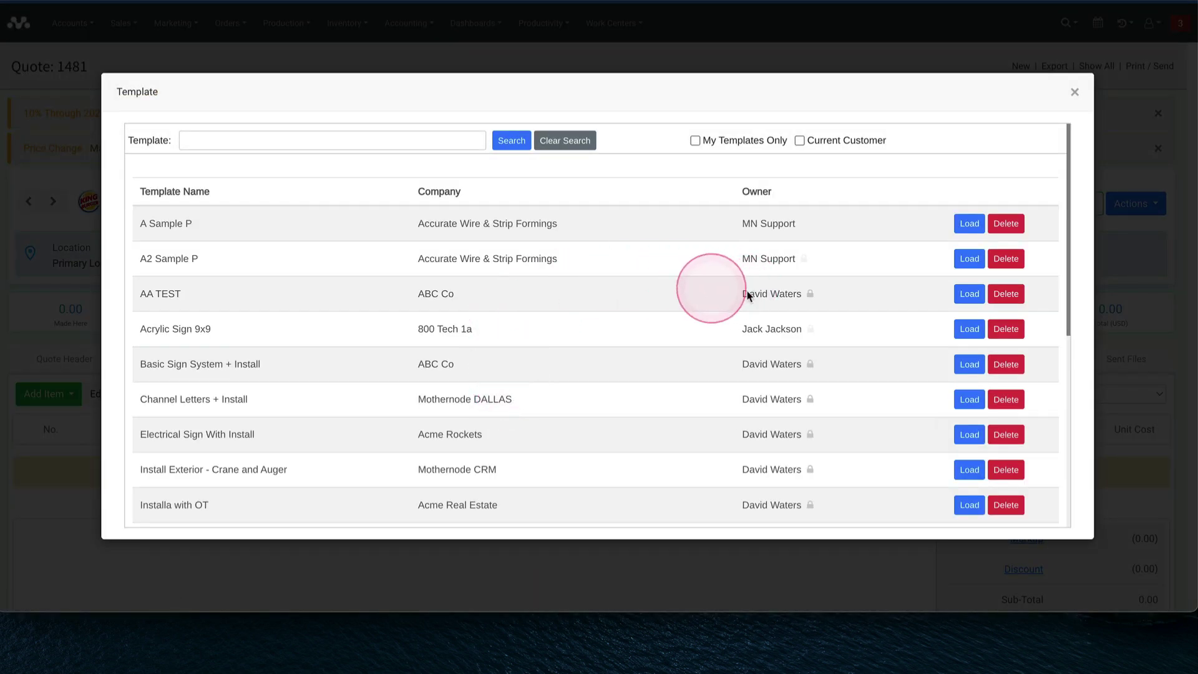
{"action": "left_click", "coordinate": [968, 363]}
{"action": "left_click", "coordinate": [955, 140]}
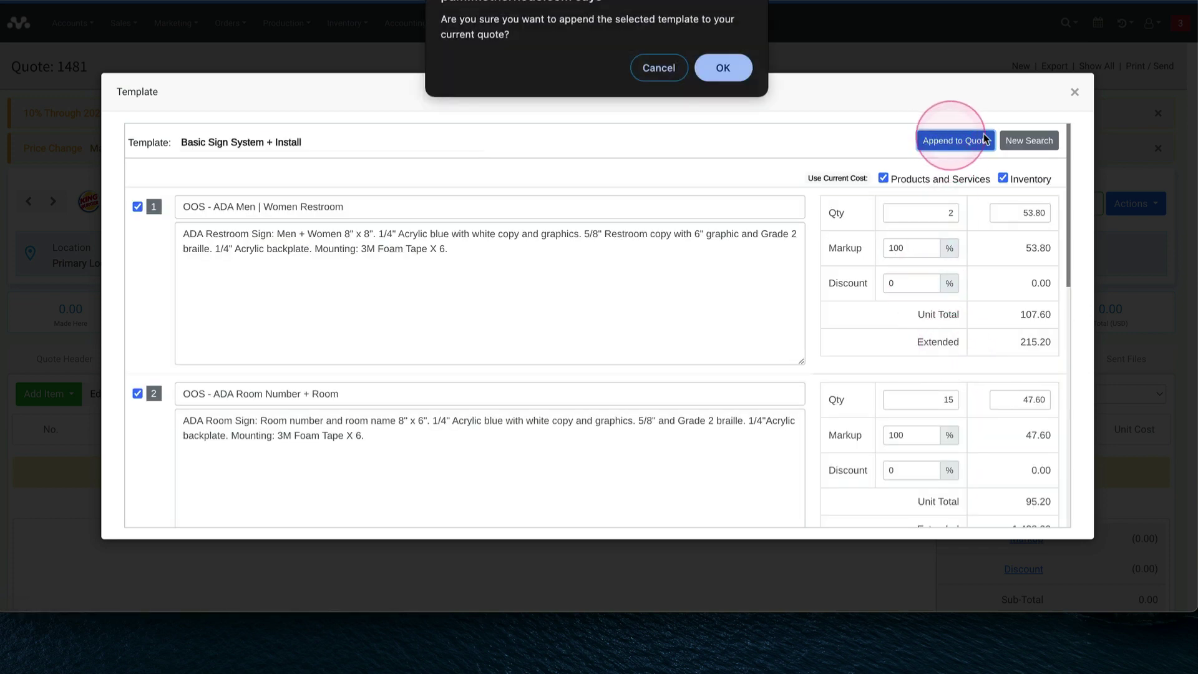
{"action": "left_click", "coordinate": [721, 68]}
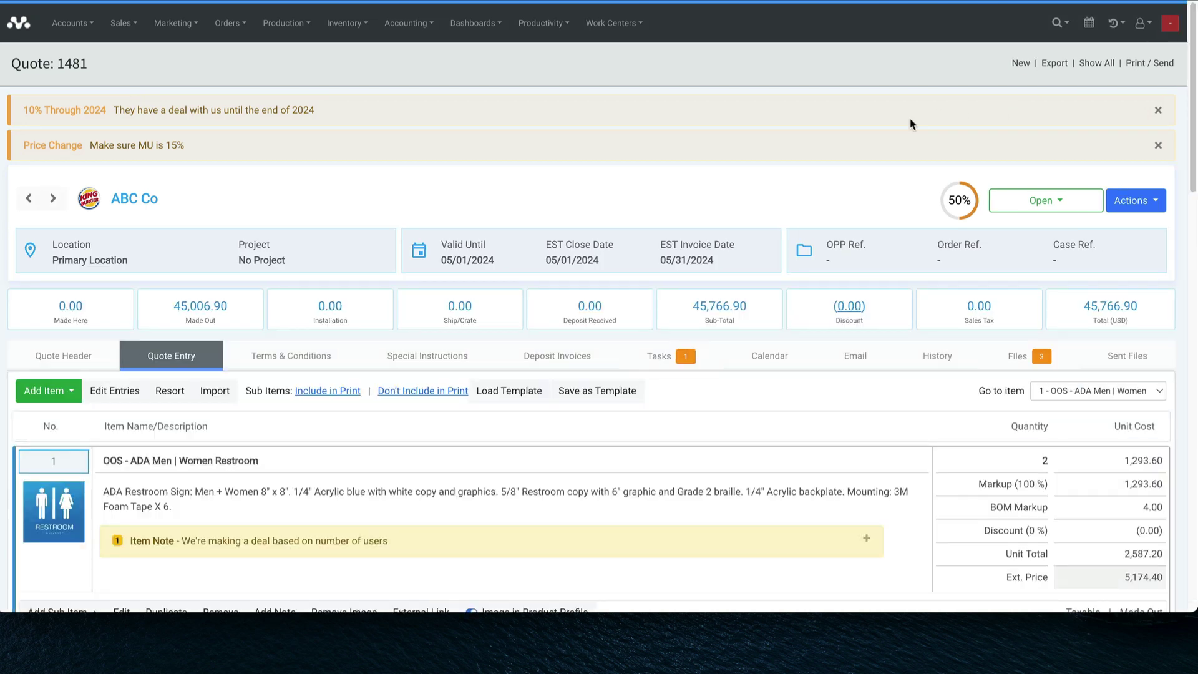
Generate the printable quote without extra options and check its tax exempt line below the subtotal.
{"action": "left_click", "coordinate": [1142, 69]}
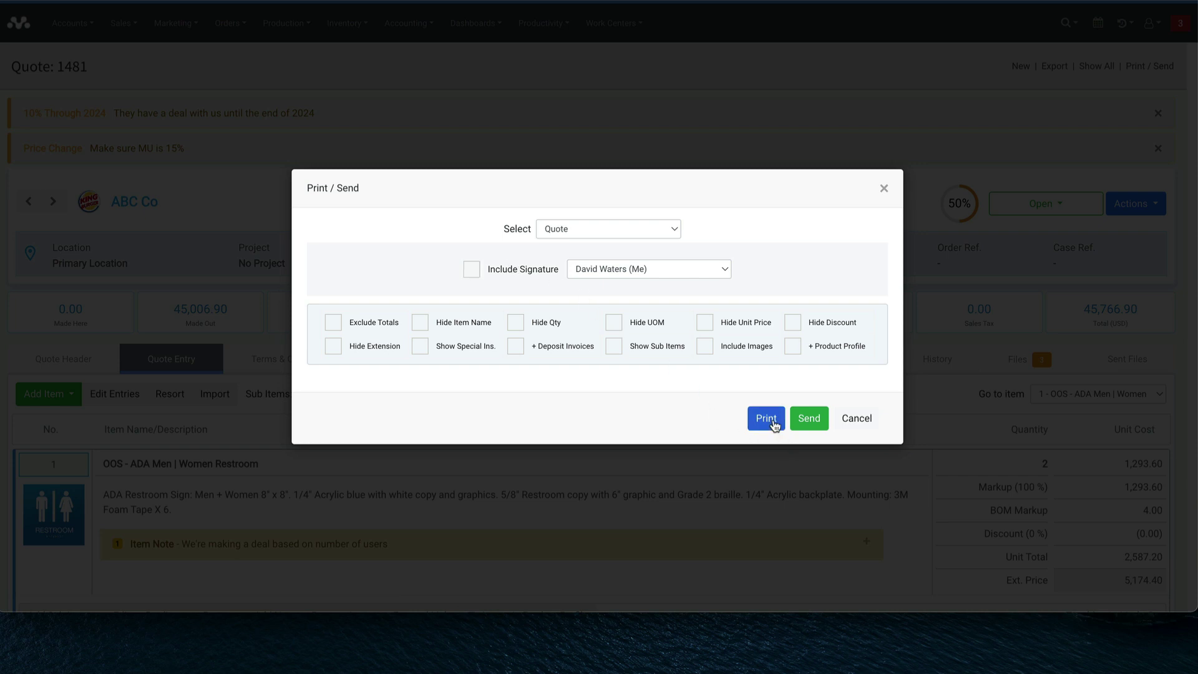
{"action": "left_click", "coordinate": [771, 419]}
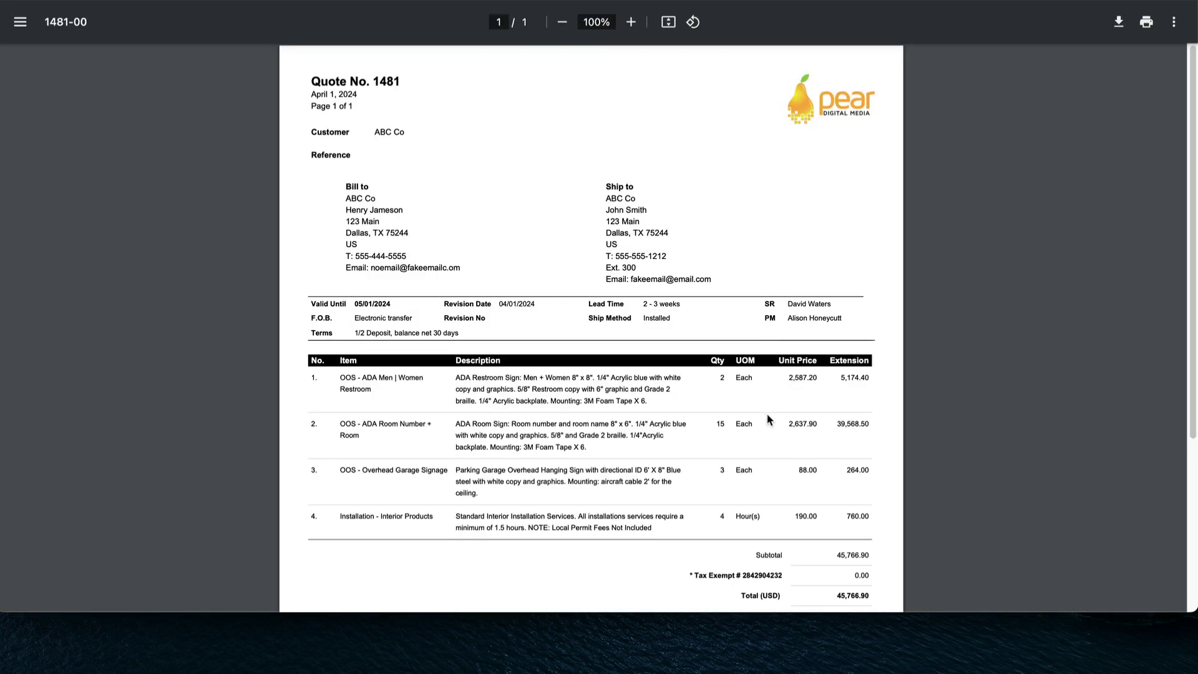
{"action": "scroll", "coordinate": [761, 443], "scroll_direction": "down", "scroll_amount": 2}
{"action": "left_click", "coordinate": [716, 539]}
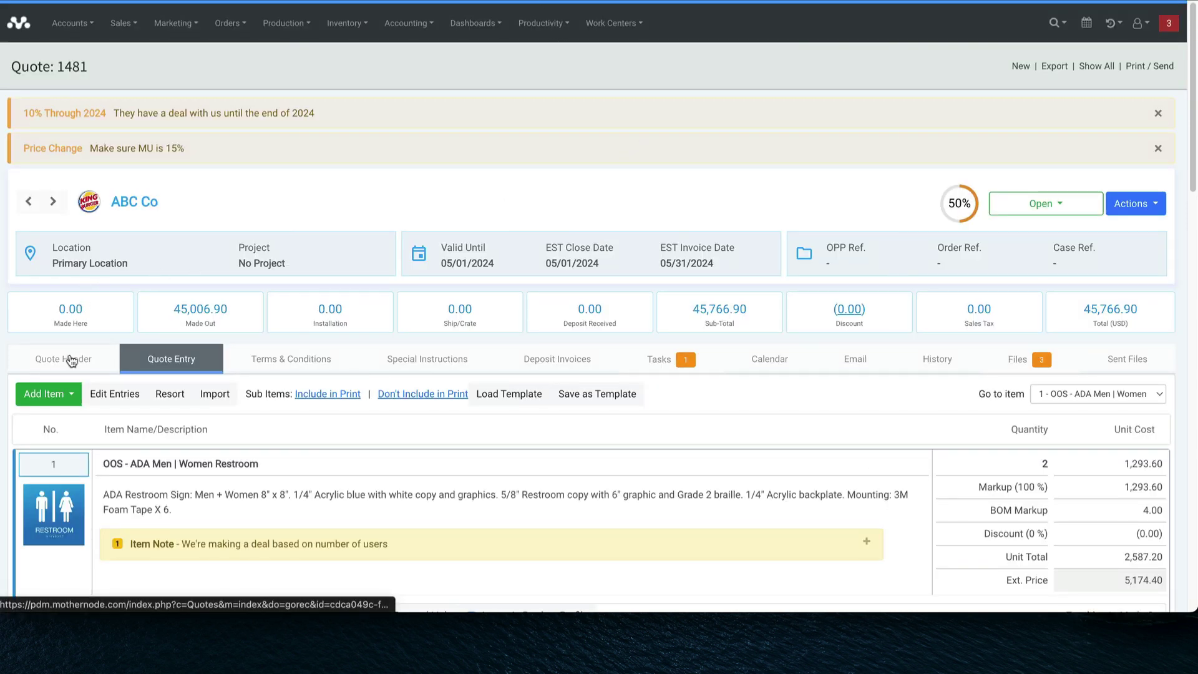
Clear the tax exempt number in the quote header, apply the 8.25% My Company Profile Zip Code tax rate and save.
{"action": "left_click", "coordinate": [93, 353]}
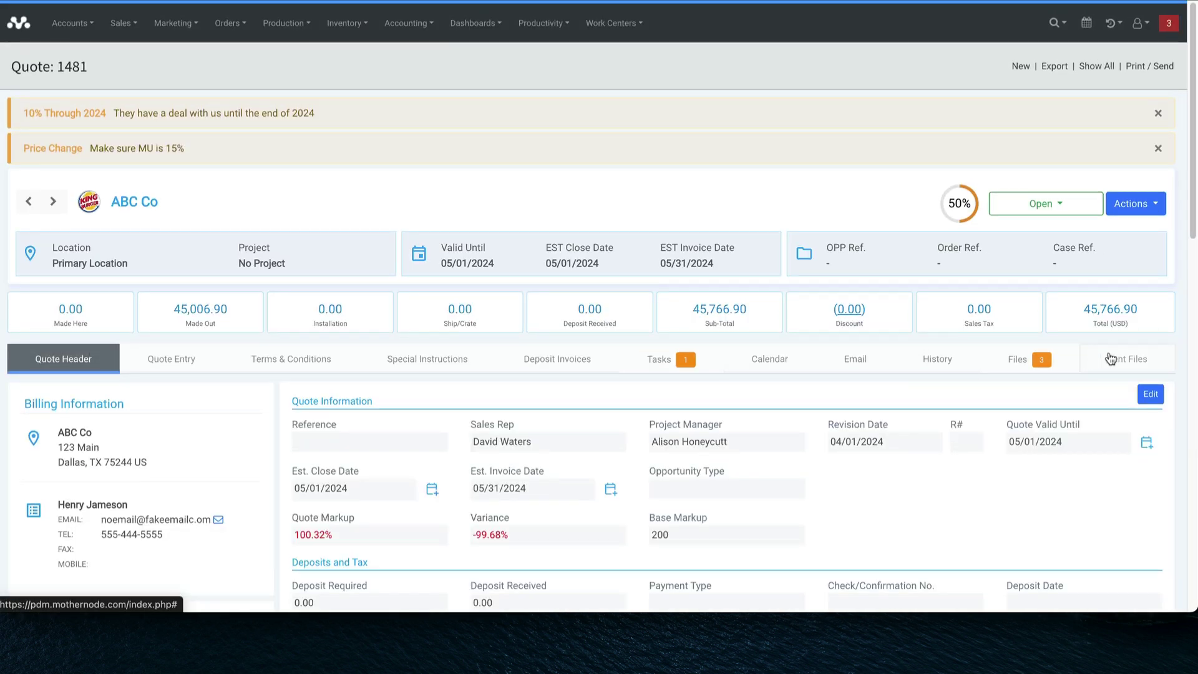
{"action": "left_click", "coordinate": [1145, 397]}
{"action": "scroll", "coordinate": [564, 350], "scroll_direction": "down", "scroll_amount": 2}
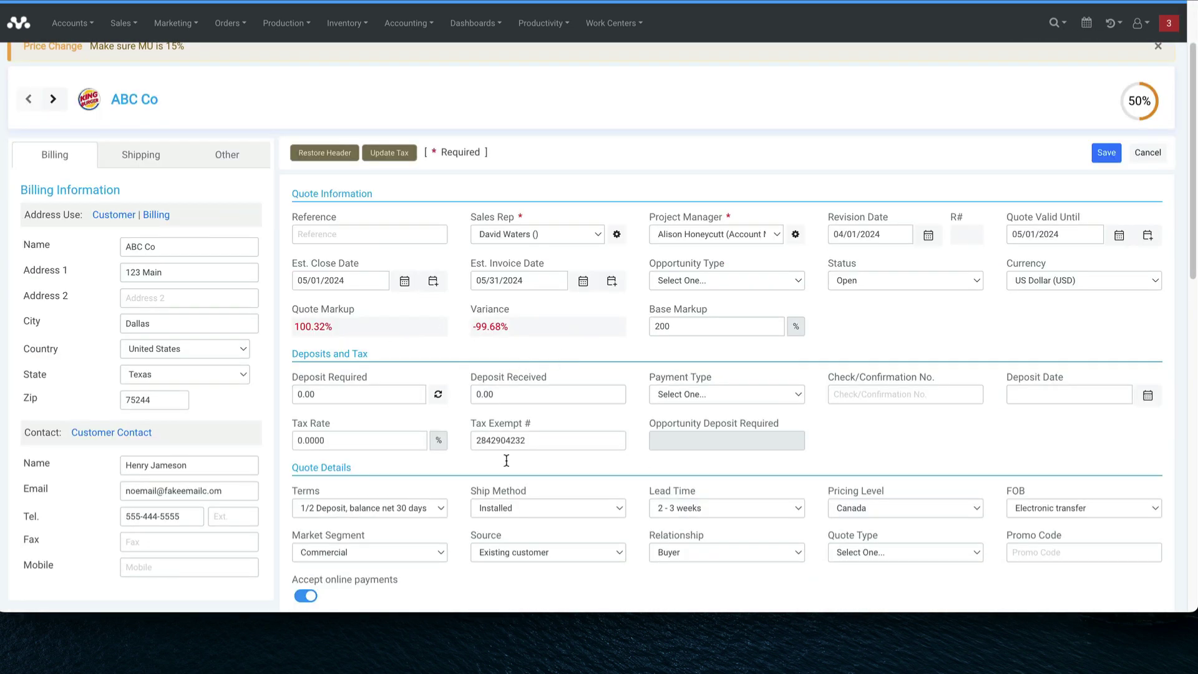
{"action": "double_click", "coordinate": [533, 443]}
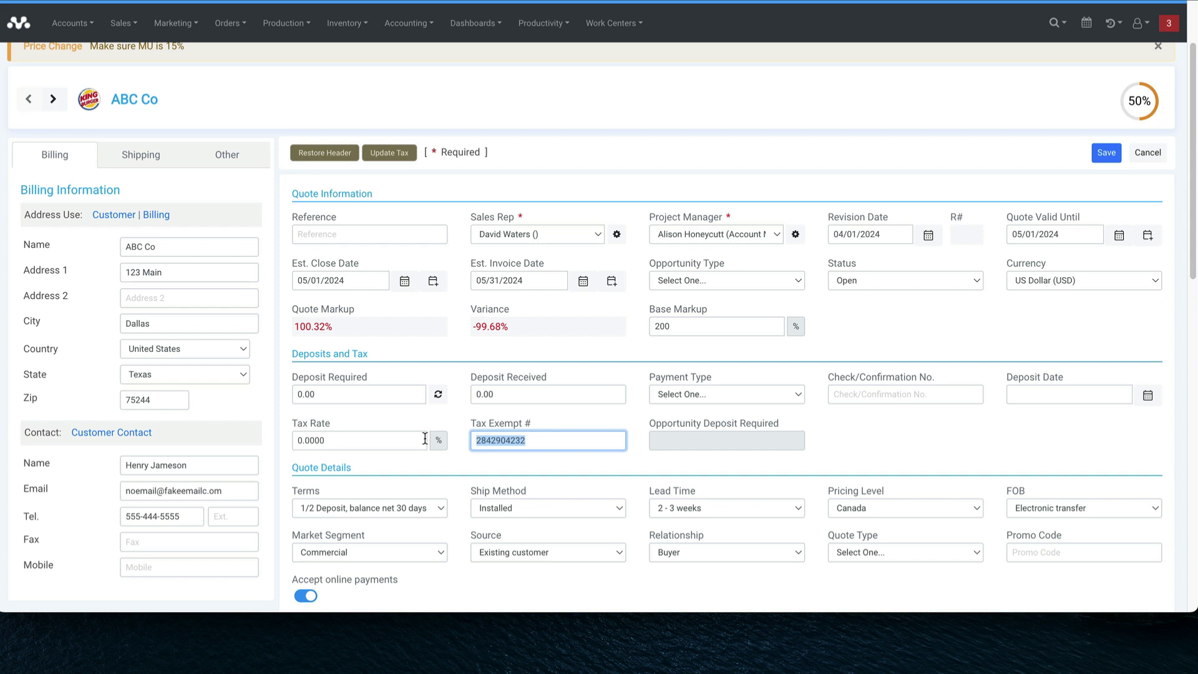
{"action": "key", "text": "BackSpace"}
{"action": "left_click", "coordinate": [399, 155]}
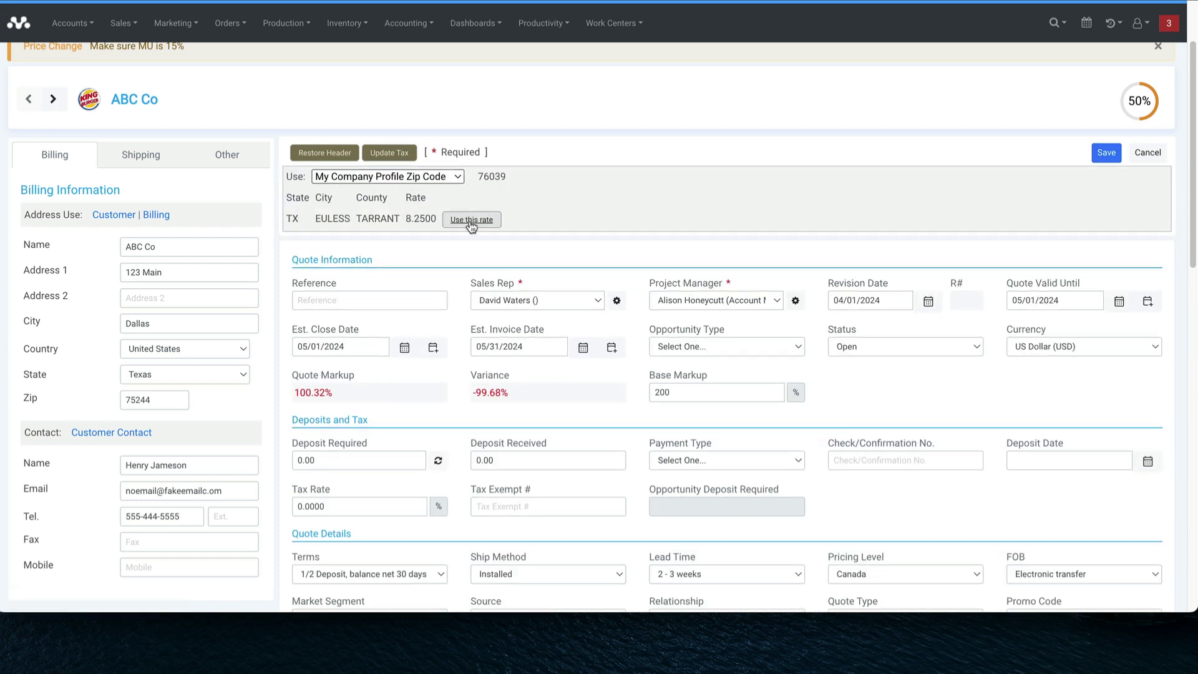
{"action": "left_click", "coordinate": [471, 222]}
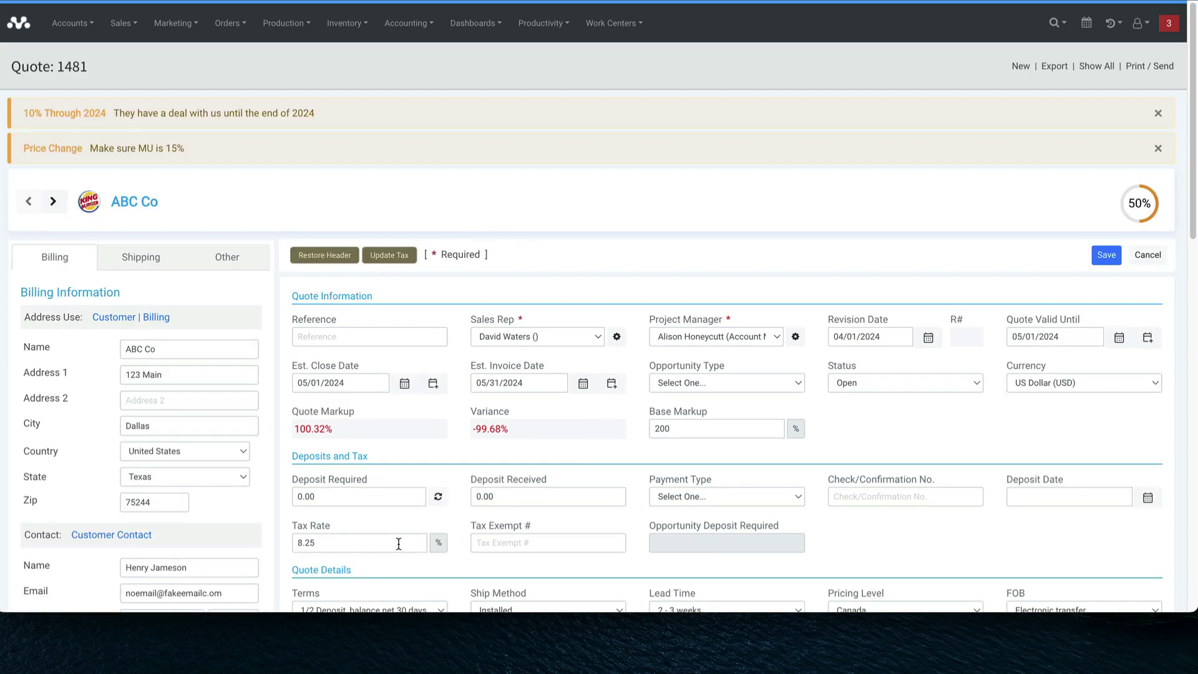
{"action": "left_click", "coordinate": [1093, 257]}
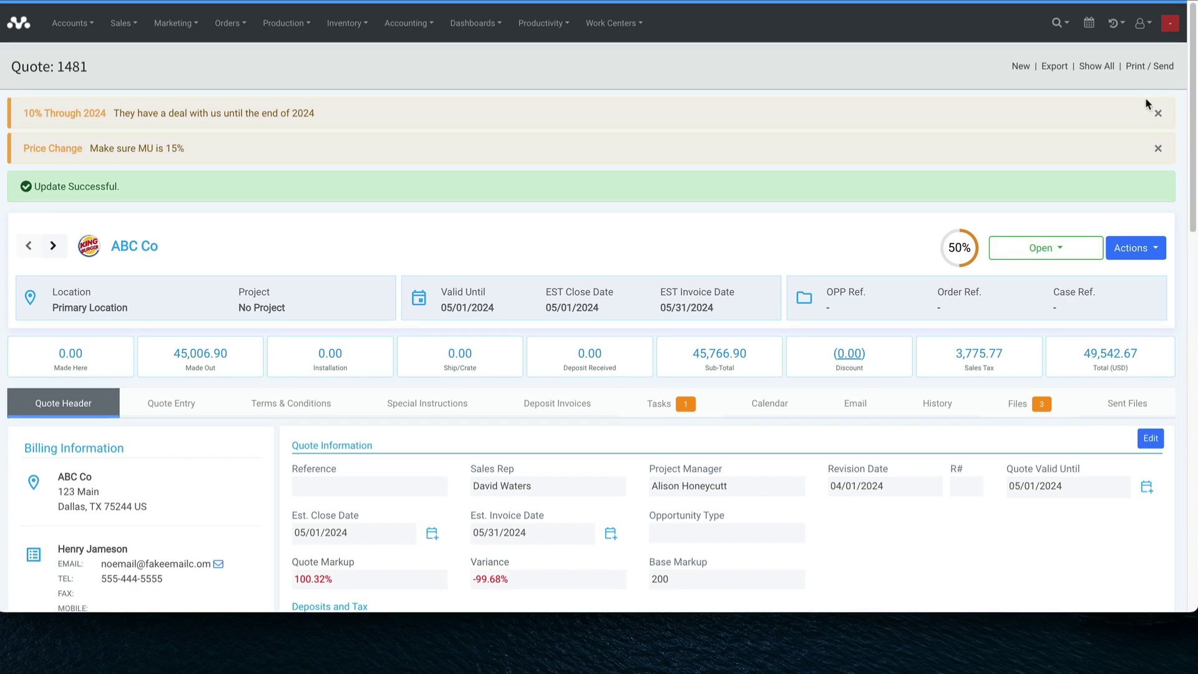
Print the updated quote to PDF, check its sales tax line and total, and close the document.
{"action": "left_click", "coordinate": [1147, 69]}
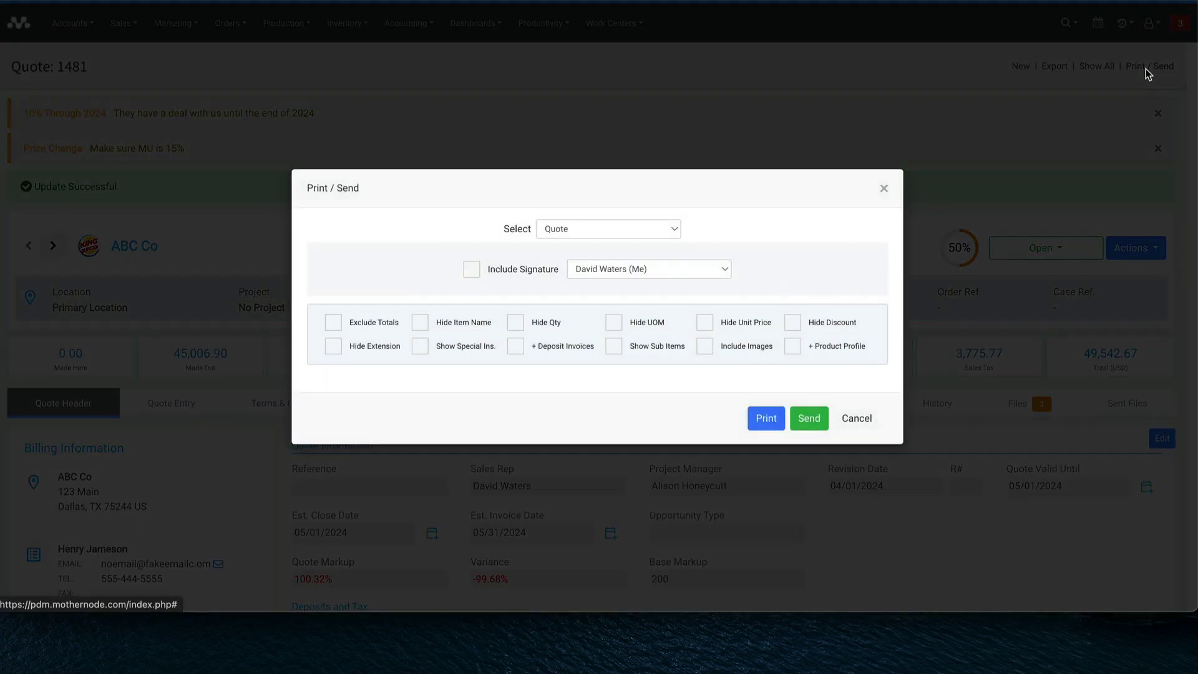
{"action": "left_click", "coordinate": [765, 425]}
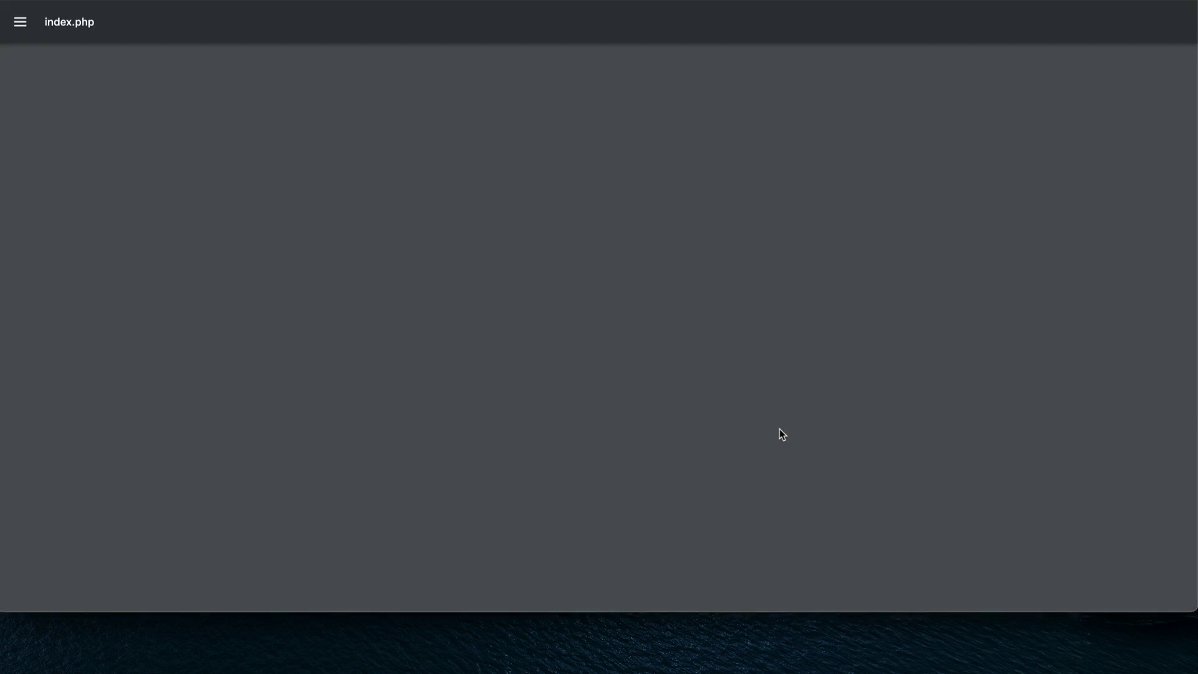
{"action": "scroll", "coordinate": [791, 490], "scroll_direction": "down", "scroll_amount": 1}
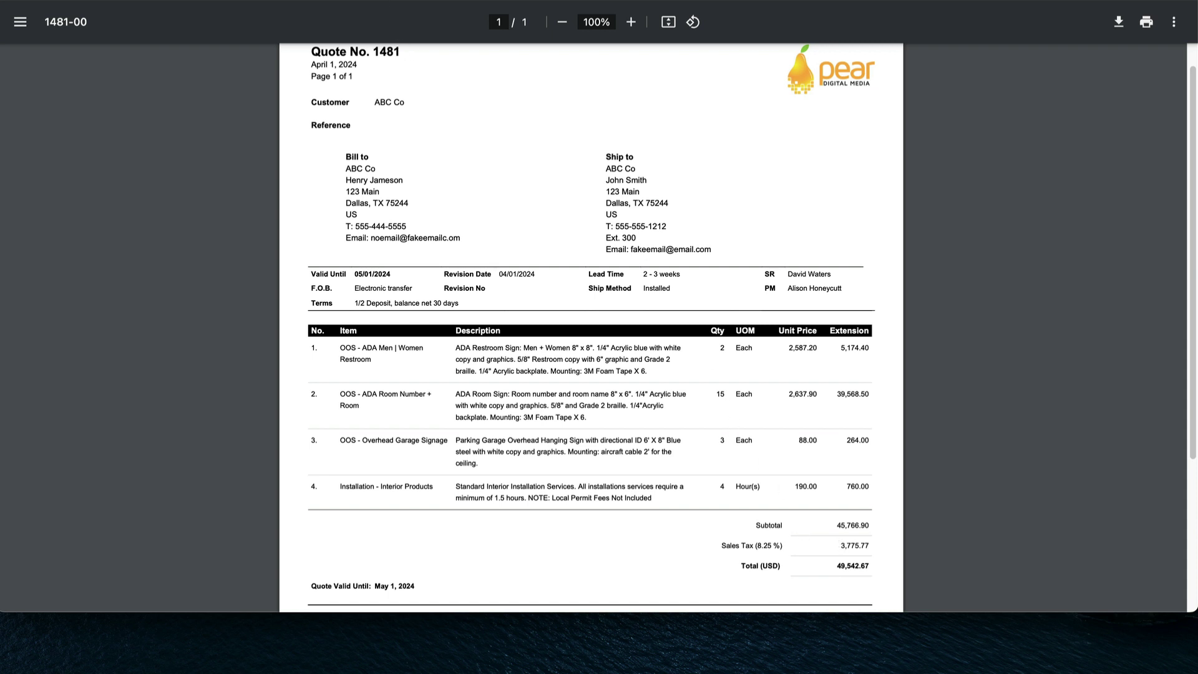
{"action": "key", "text": "ctrl+w"}
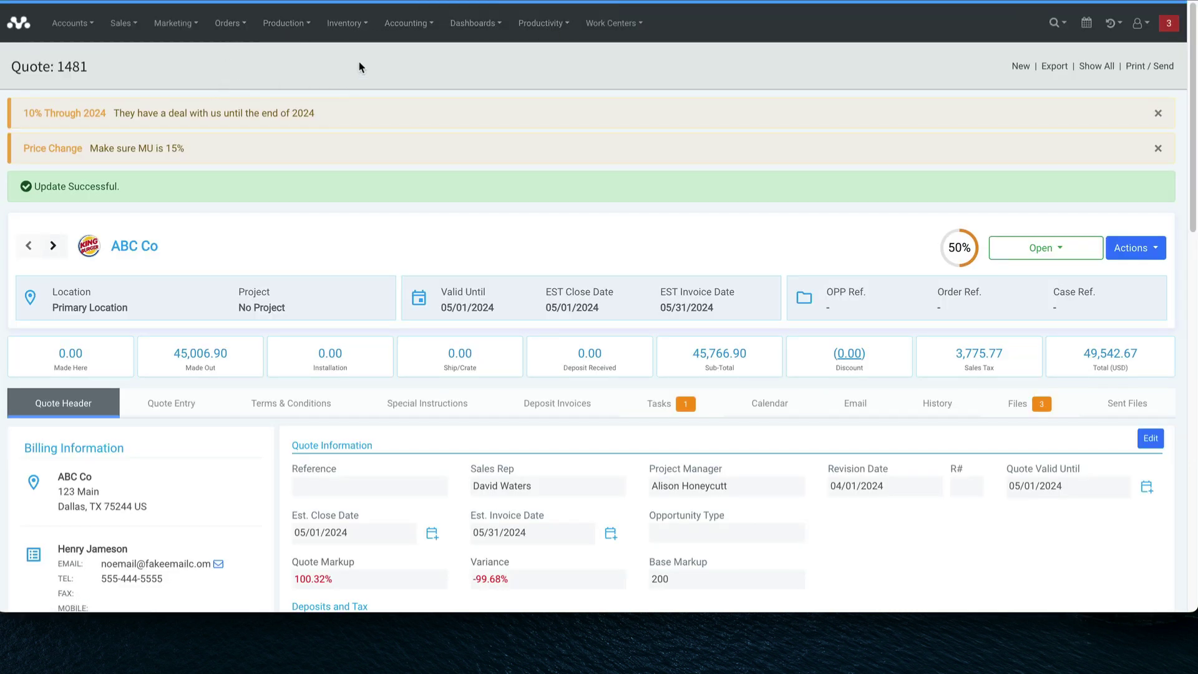
Open the Ready for Invoice list in accounting and review the orders' tax rates and tax check flags.
{"action": "left_click", "coordinate": [399, 25]}
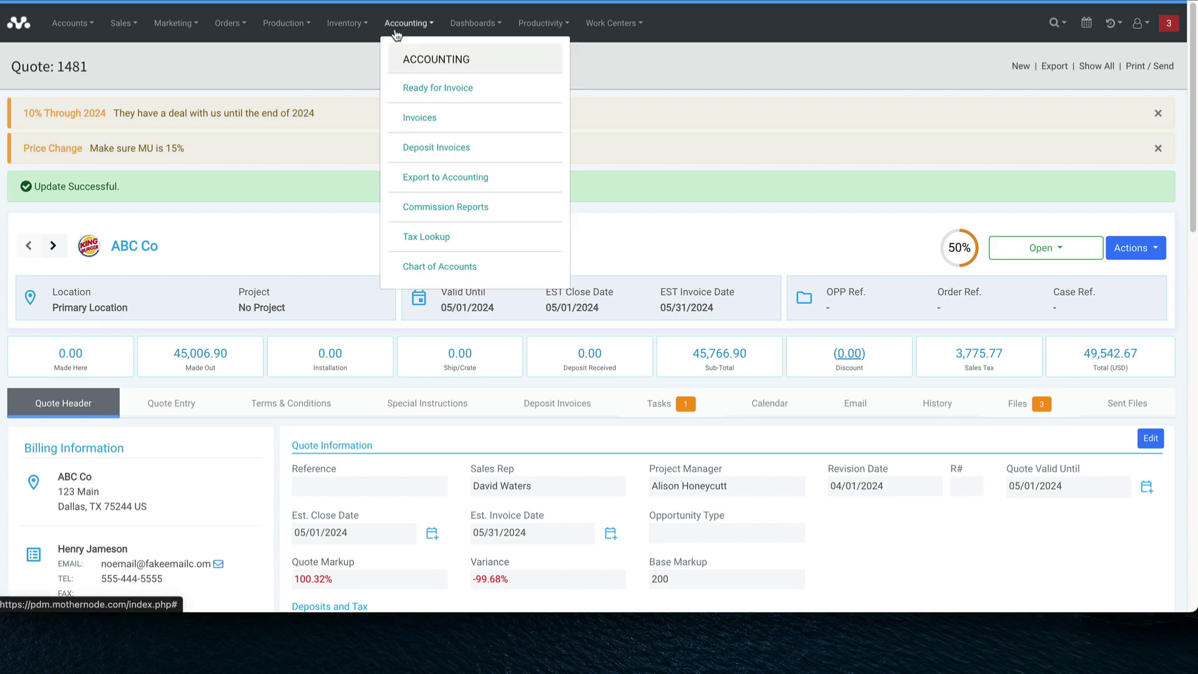
{"action": "left_click", "coordinate": [429, 90]}
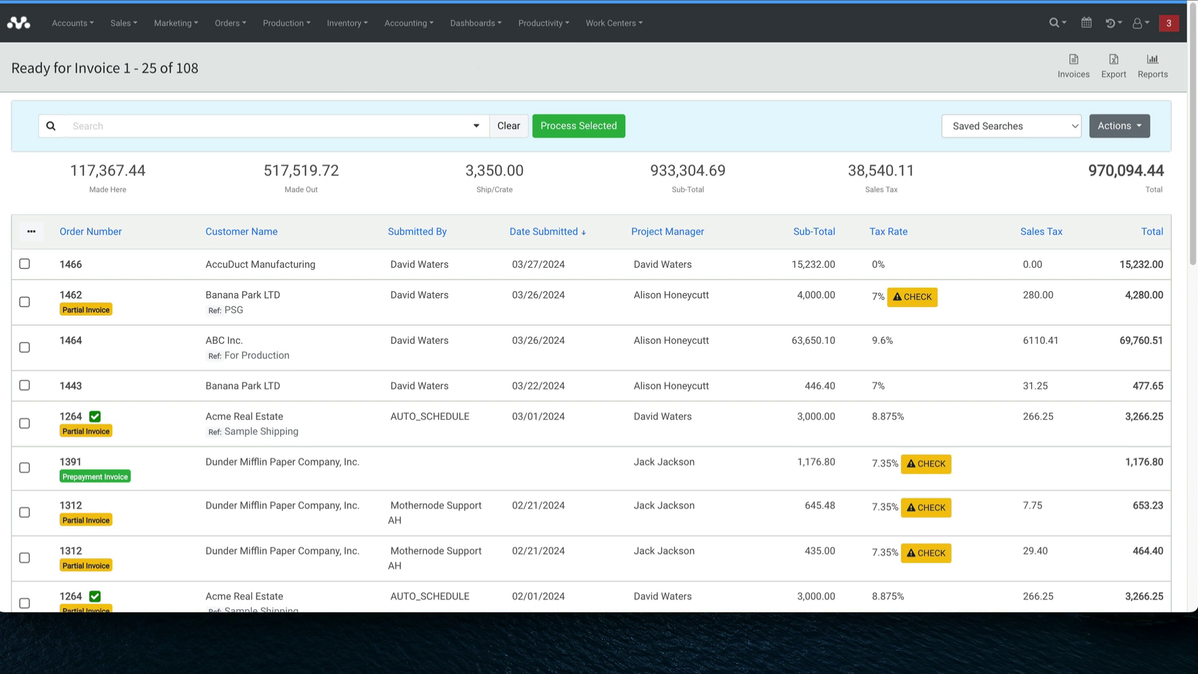
{"action": "left_click", "coordinate": [622, 0]}
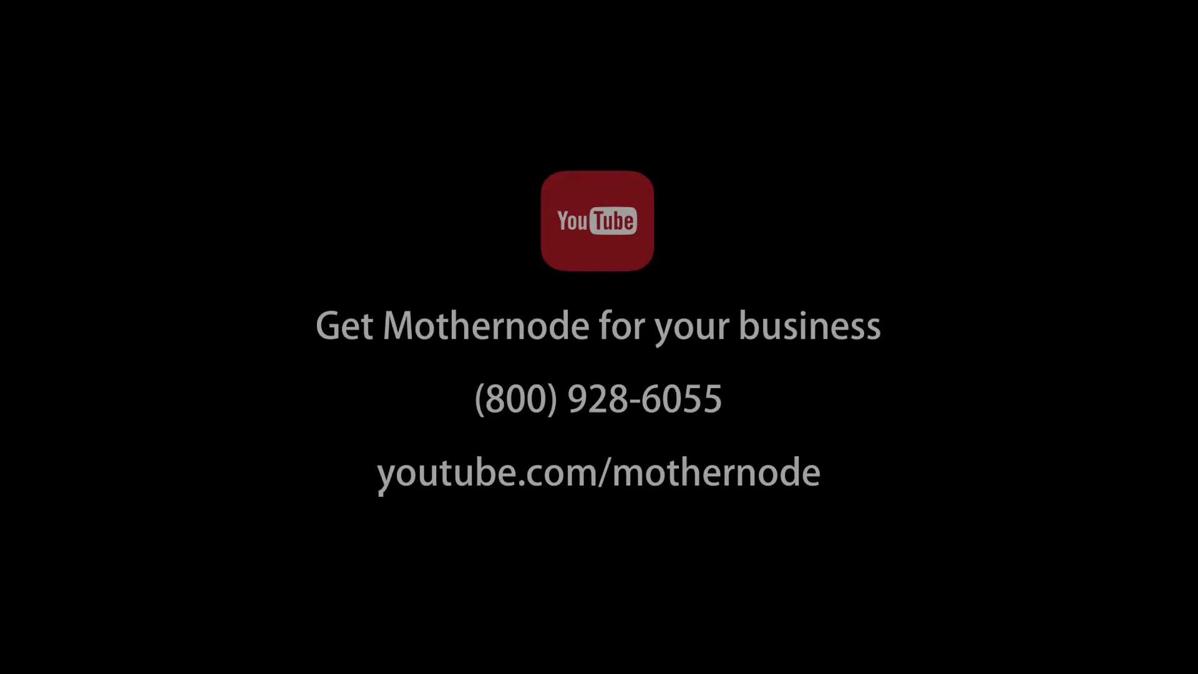